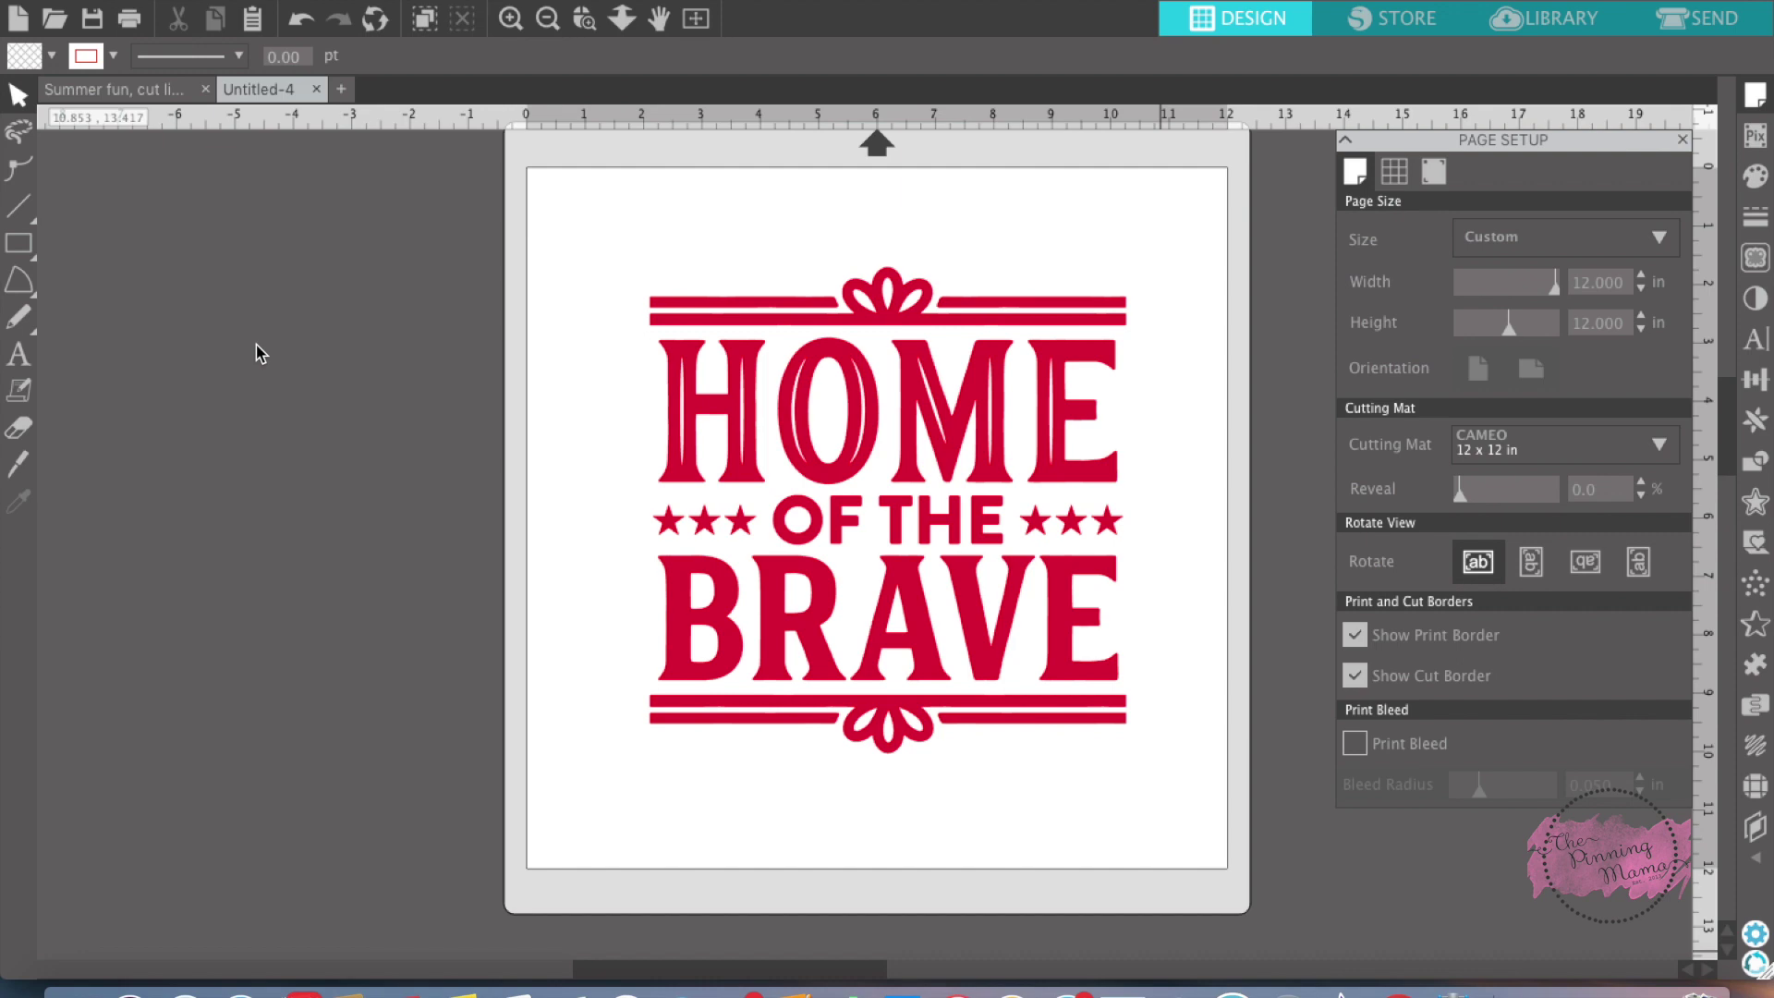
Open the Library's Recent Downloads to find the Home of the Brave design.
{"action": "left_click", "coordinate": [1554, 29]}
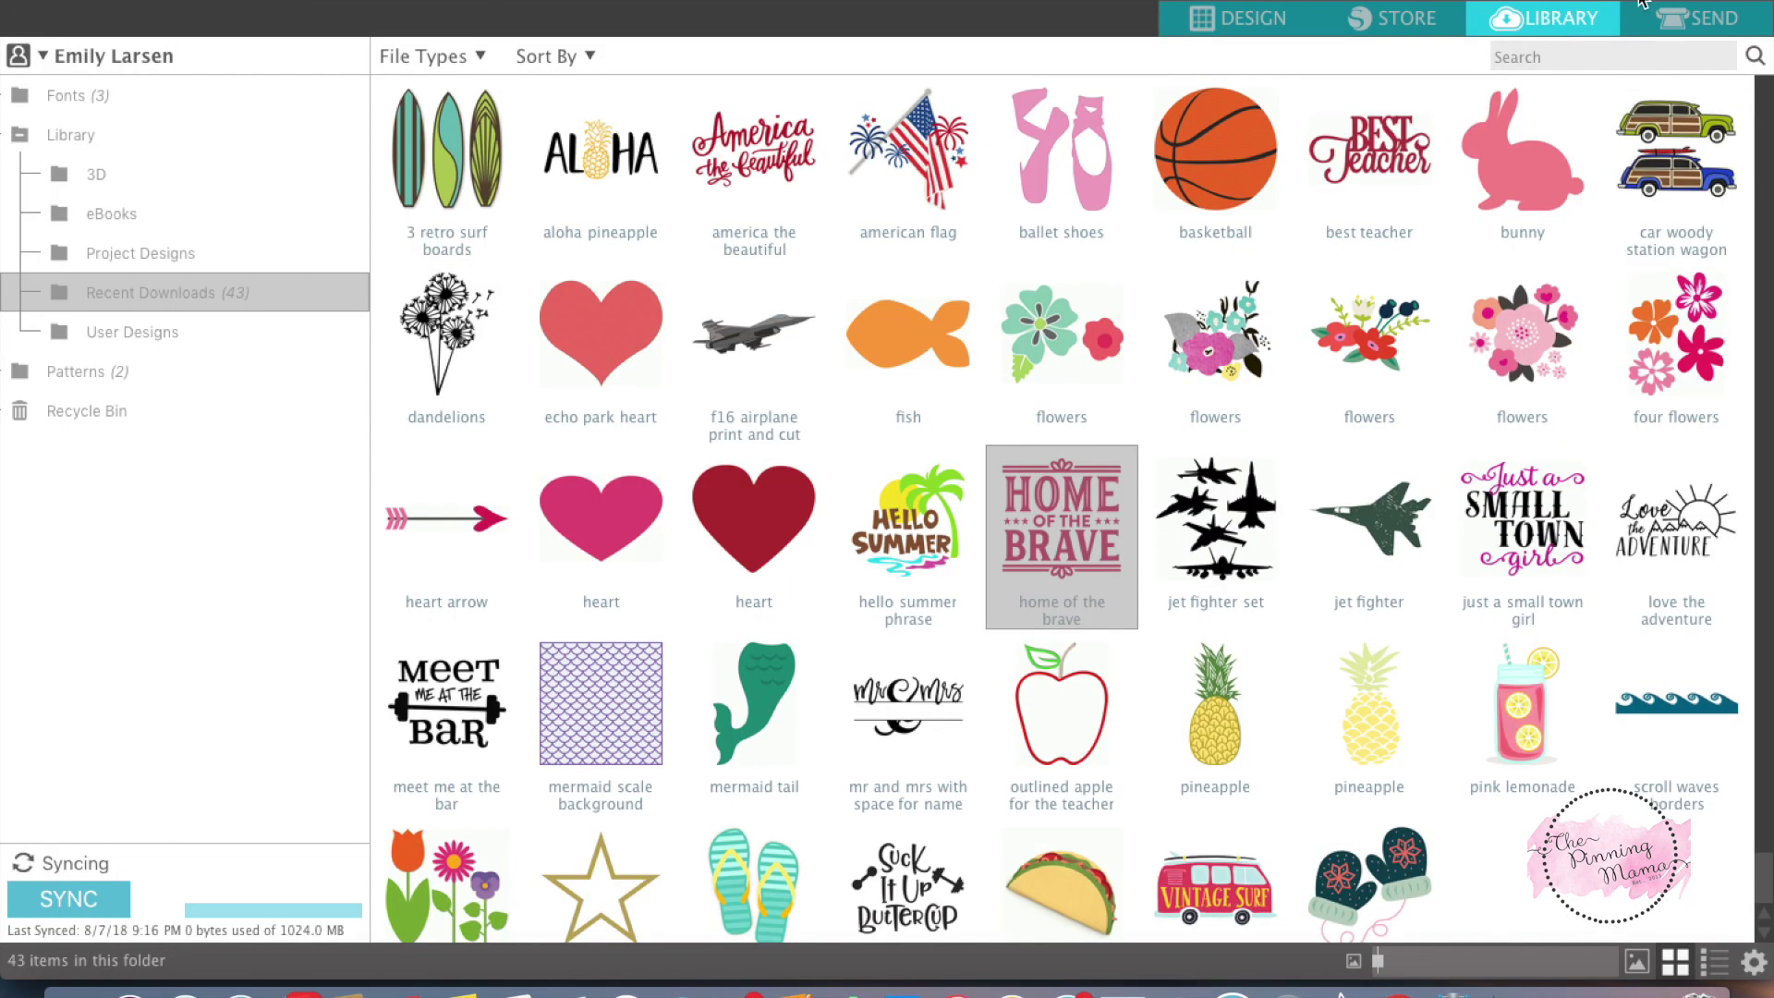
Preview the Send settings, then return to the Home of the Brave design on the mat.
{"action": "left_click", "coordinate": [1686, 17]}
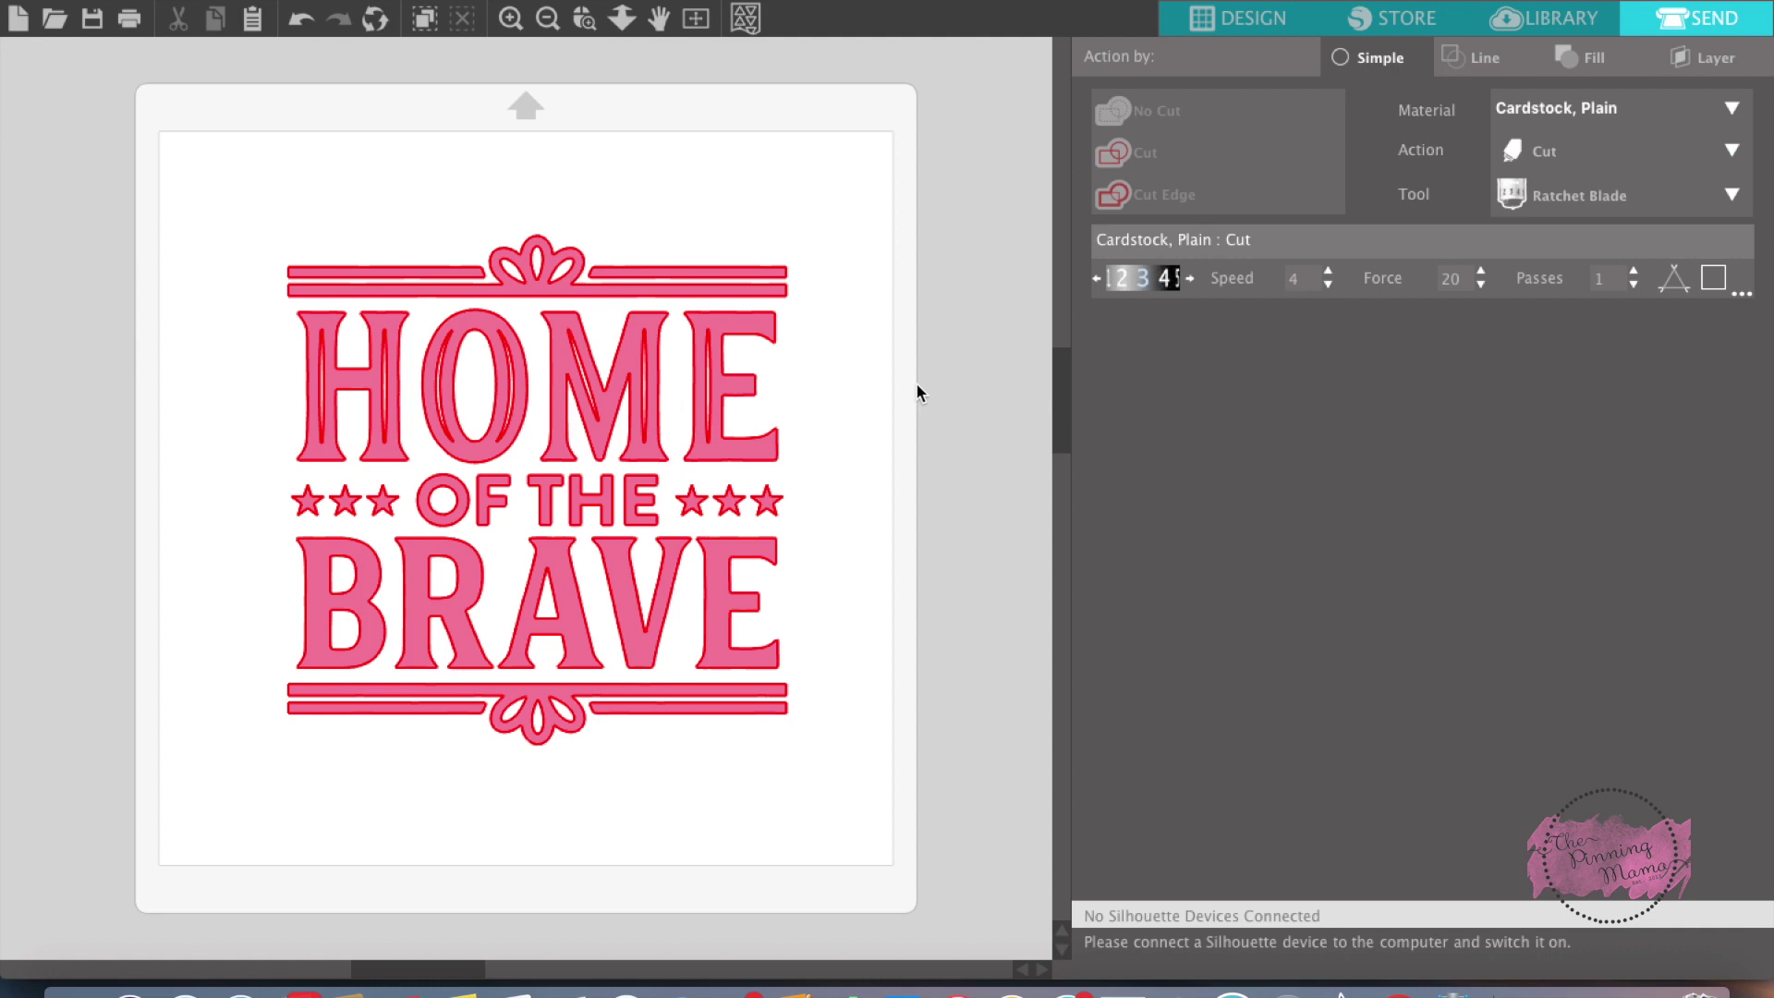
{"action": "left_click", "coordinate": [1240, 19]}
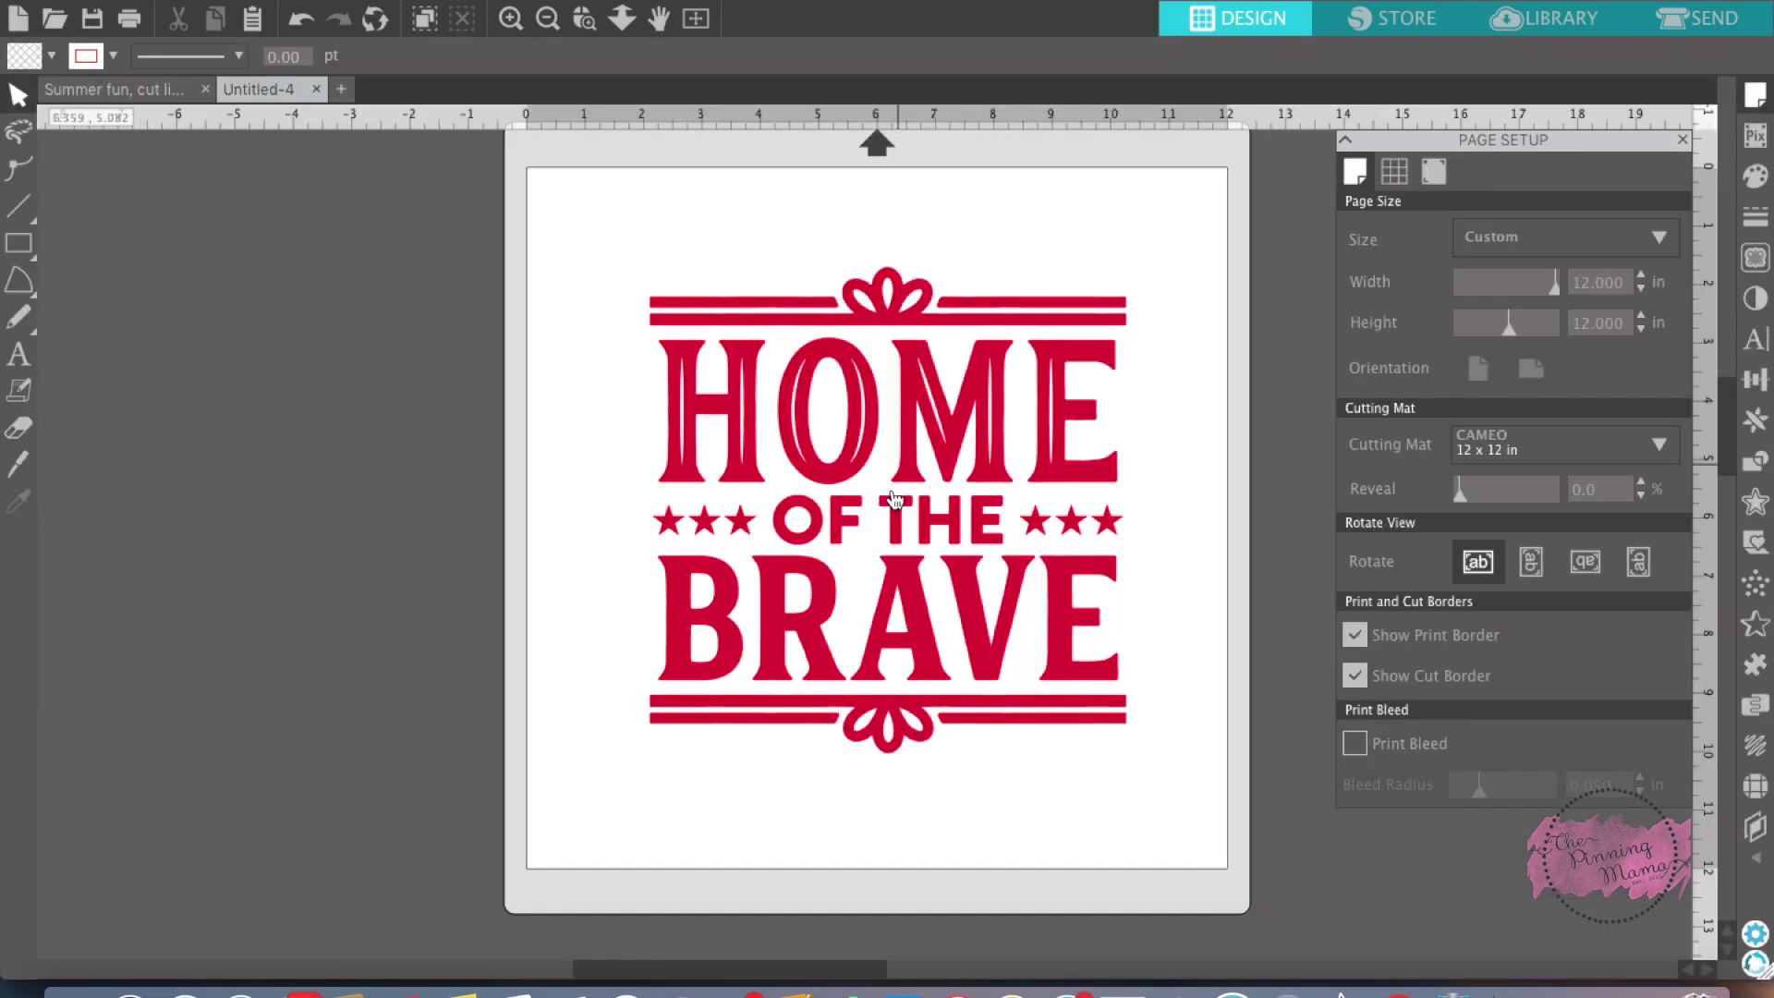
{"action": "left_click", "coordinate": [790, 333]}
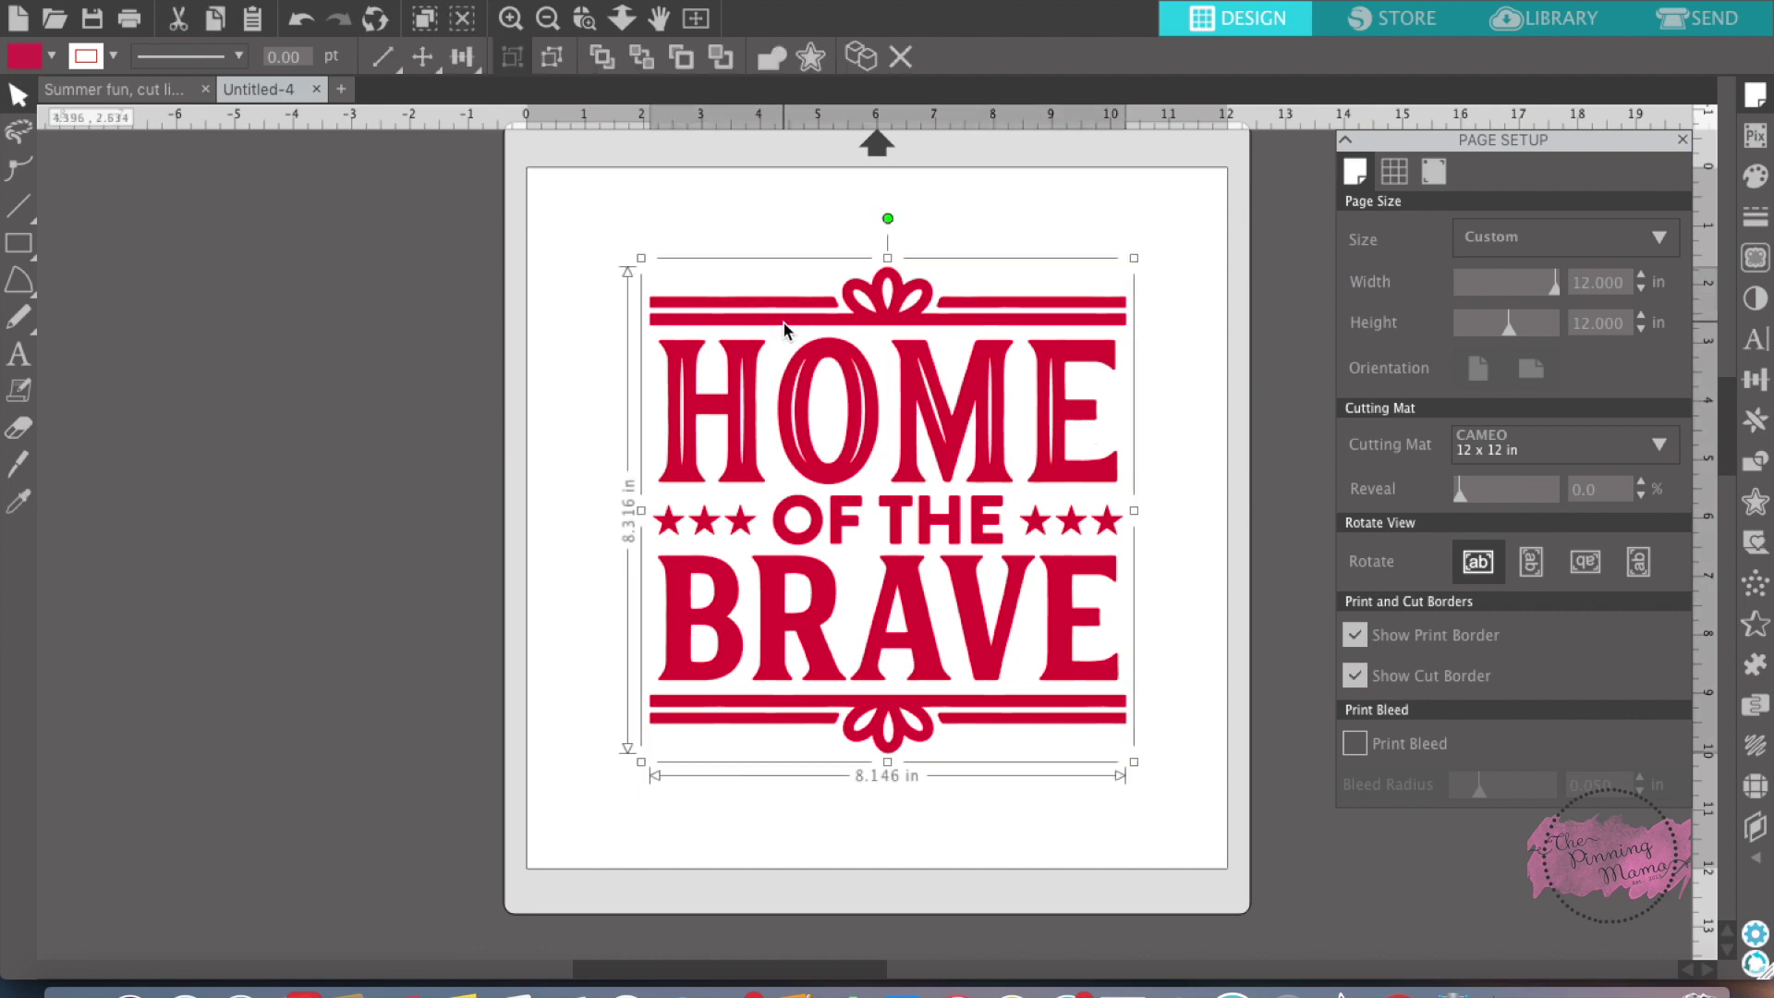
{"action": "left_click", "coordinate": [278, 371]}
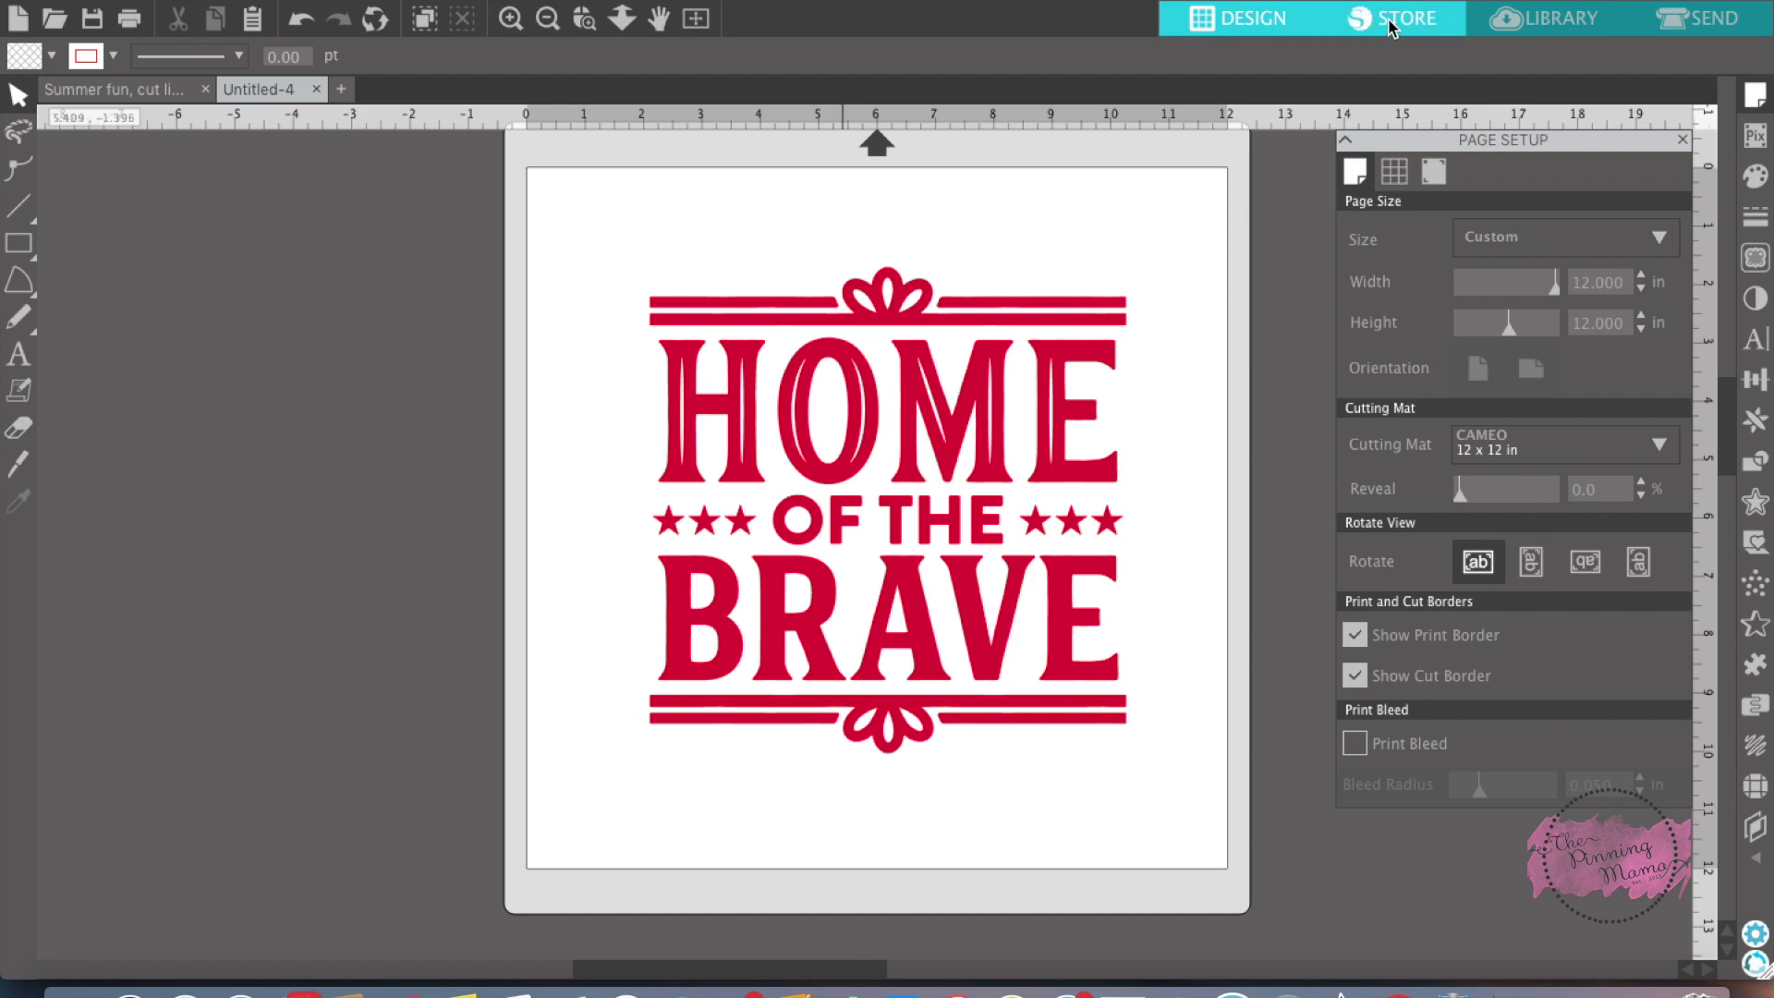
Mark the whole Home of the Brave design to Cut in the Send panel.
{"action": "left_click", "coordinate": [1681, 32]}
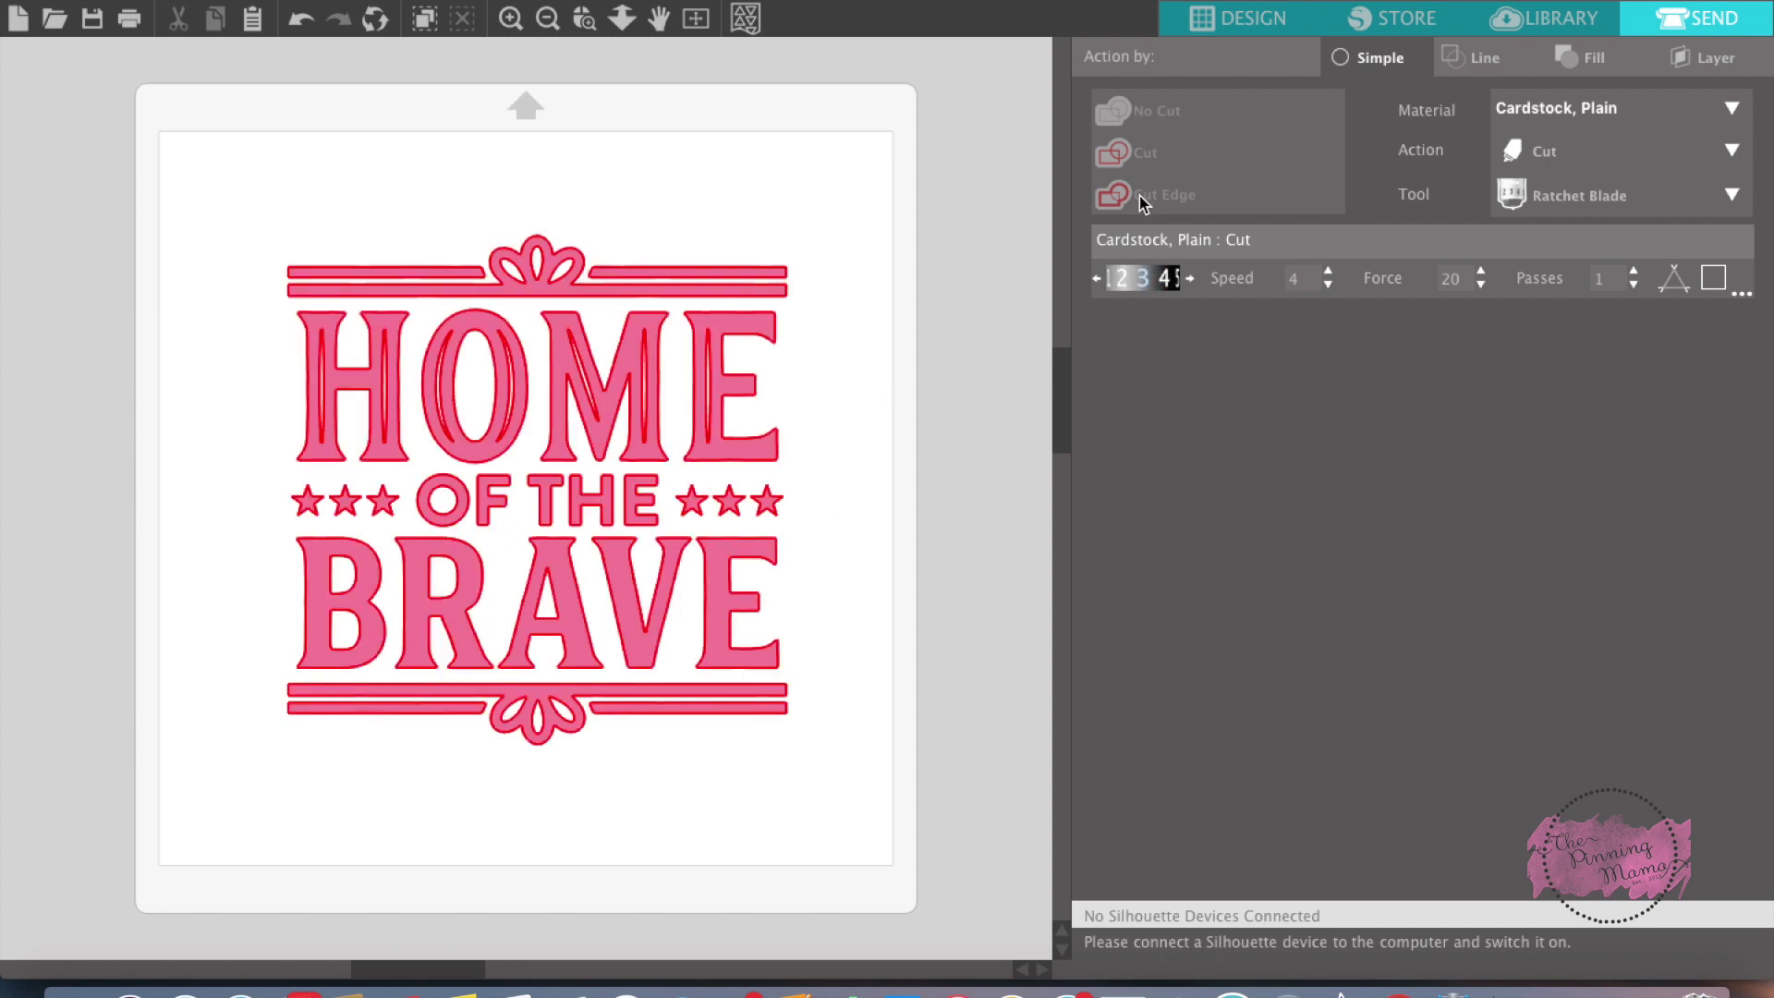
{"action": "left_click", "coordinate": [750, 354]}
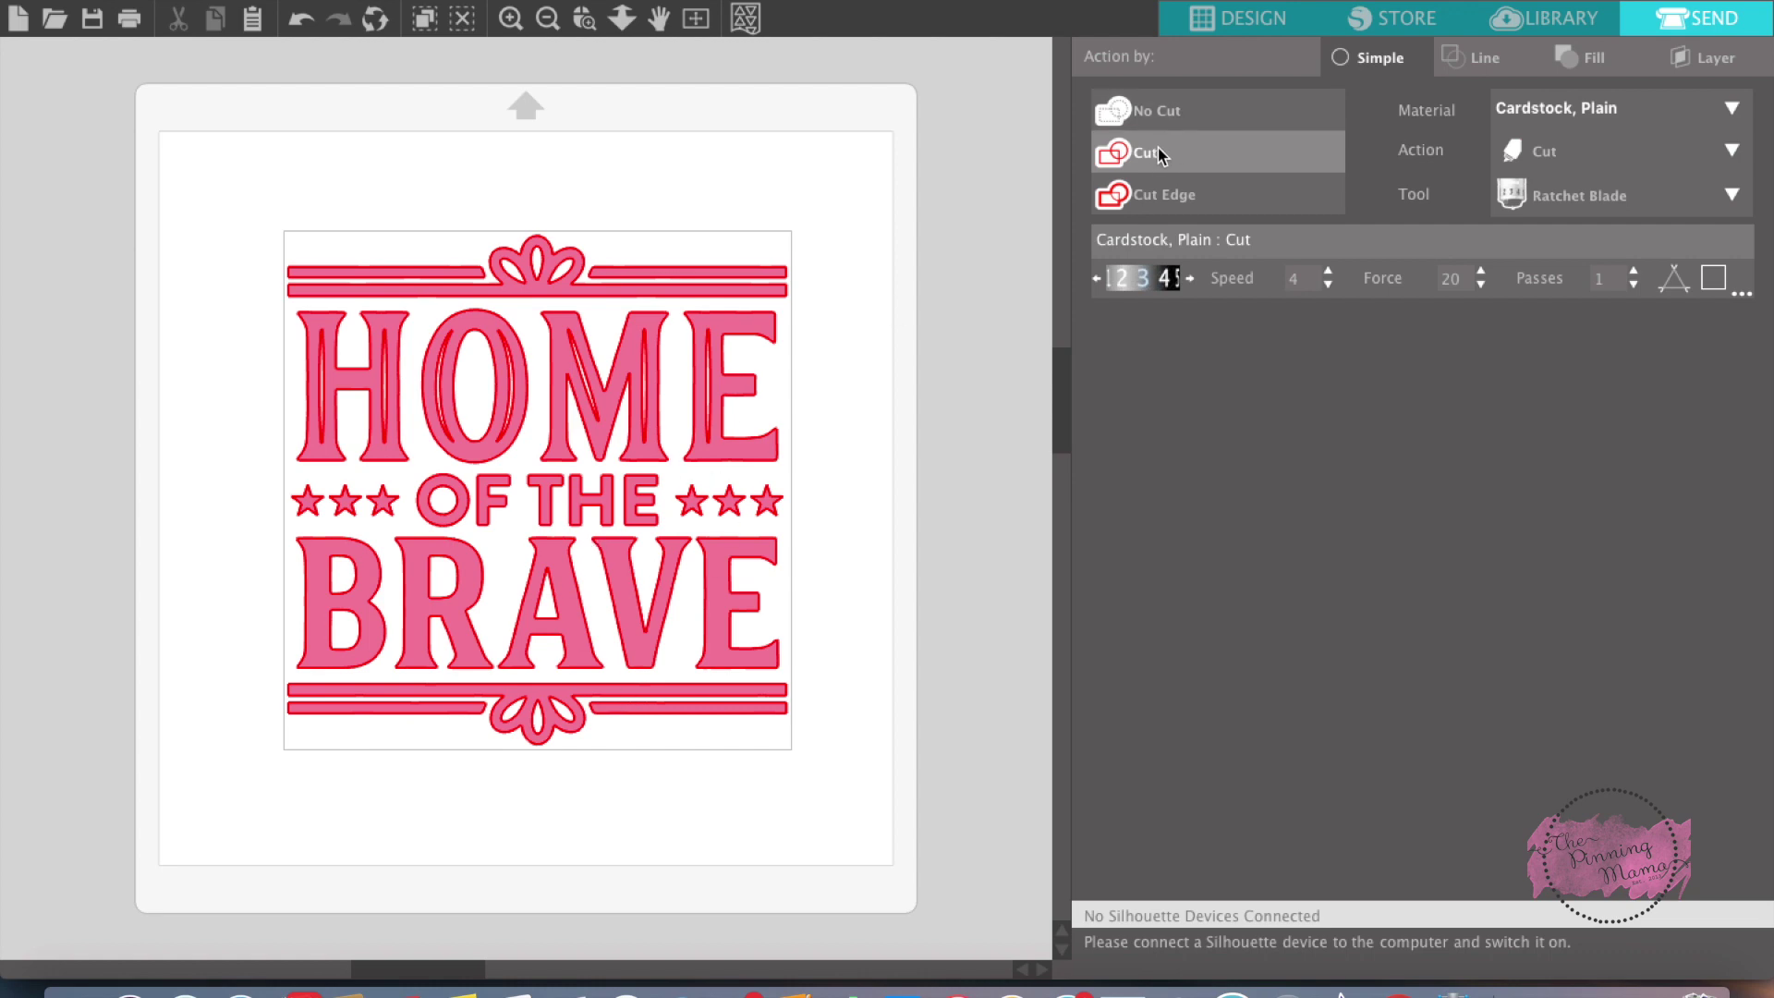
Set the cut material to Heat Transfer, Reflective, then return to the Design workspace.
{"action": "left_click", "coordinate": [1603, 103]}
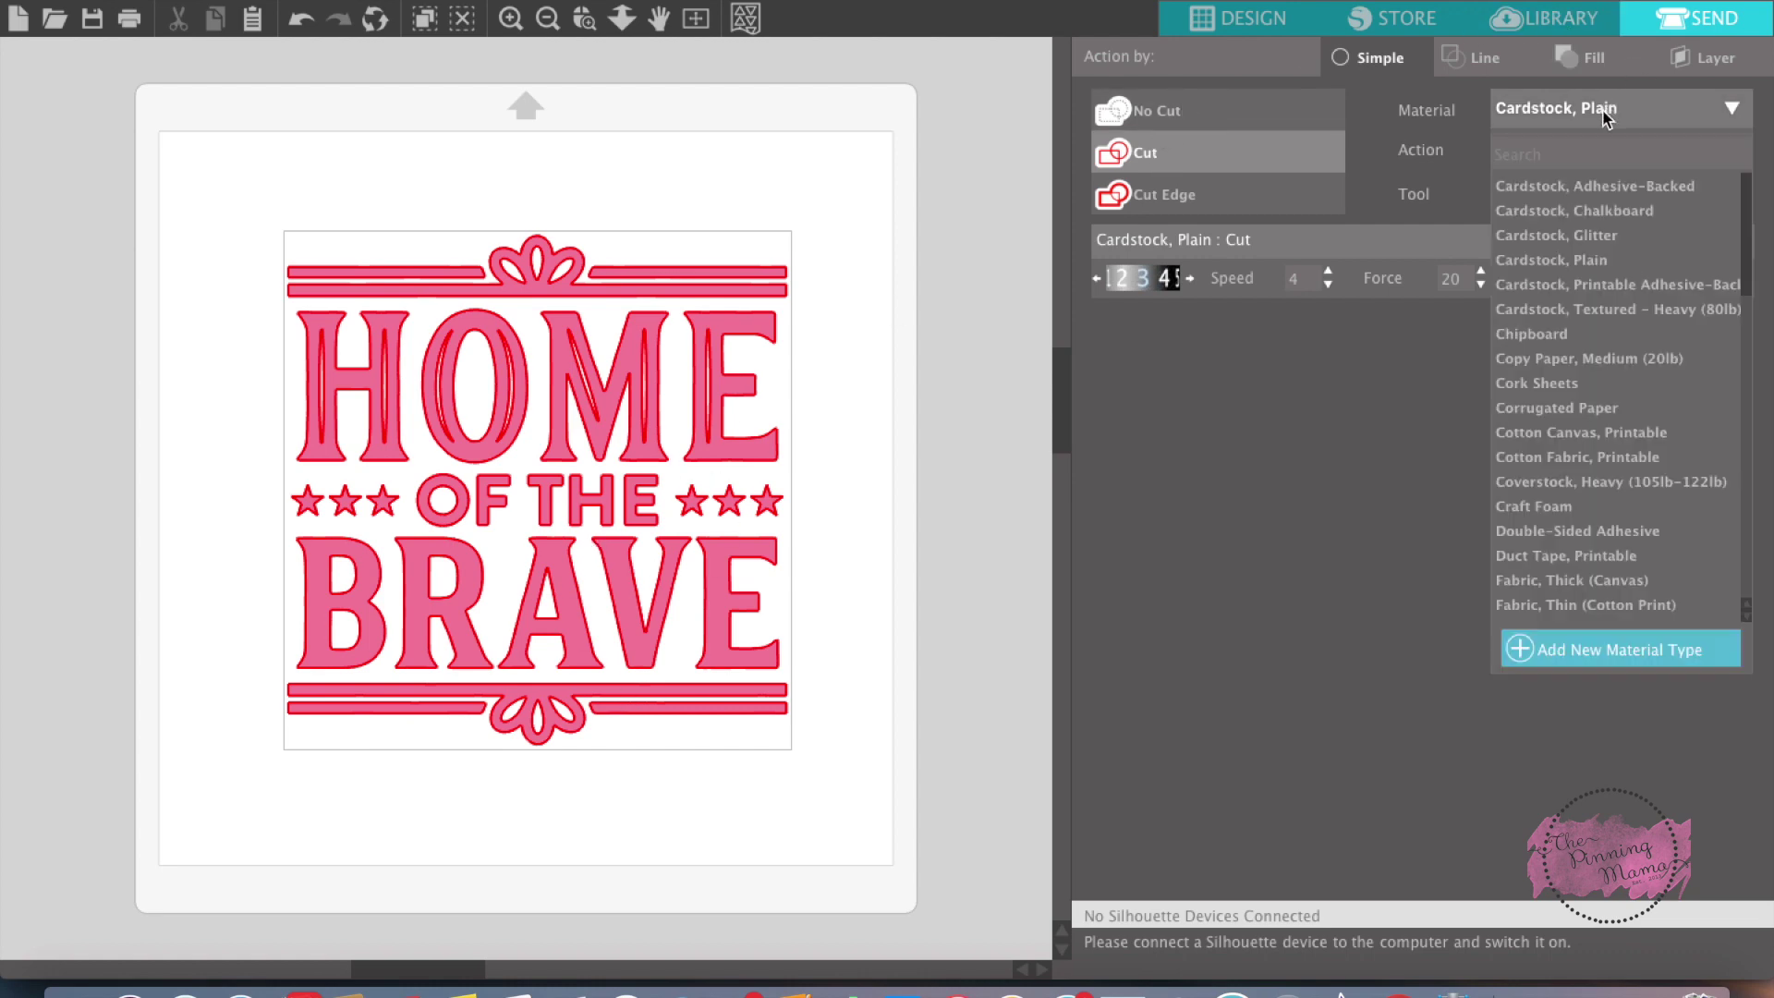
{"action": "scroll", "coordinate": [1611, 396], "scroll_direction": "down", "scroll_amount": 5}
{"action": "scroll", "coordinate": [1608, 417], "scroll_direction": "down", "scroll_amount": 3}
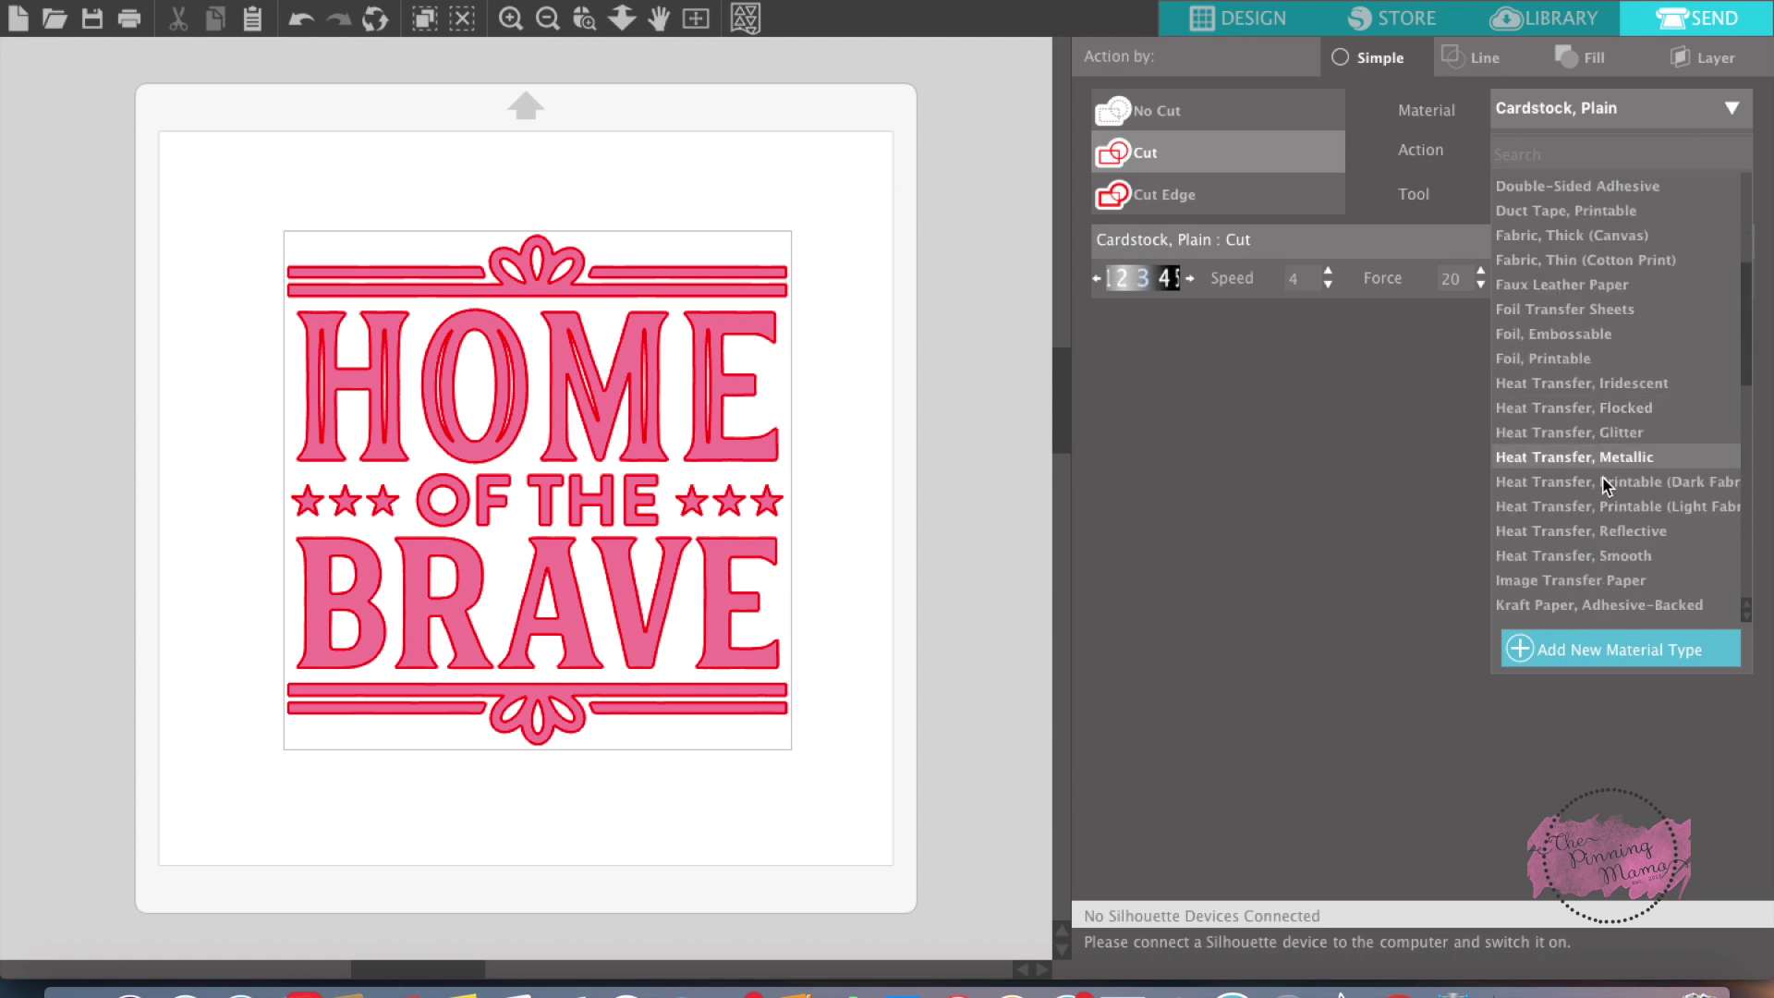
{"action": "left_click", "coordinate": [1602, 538]}
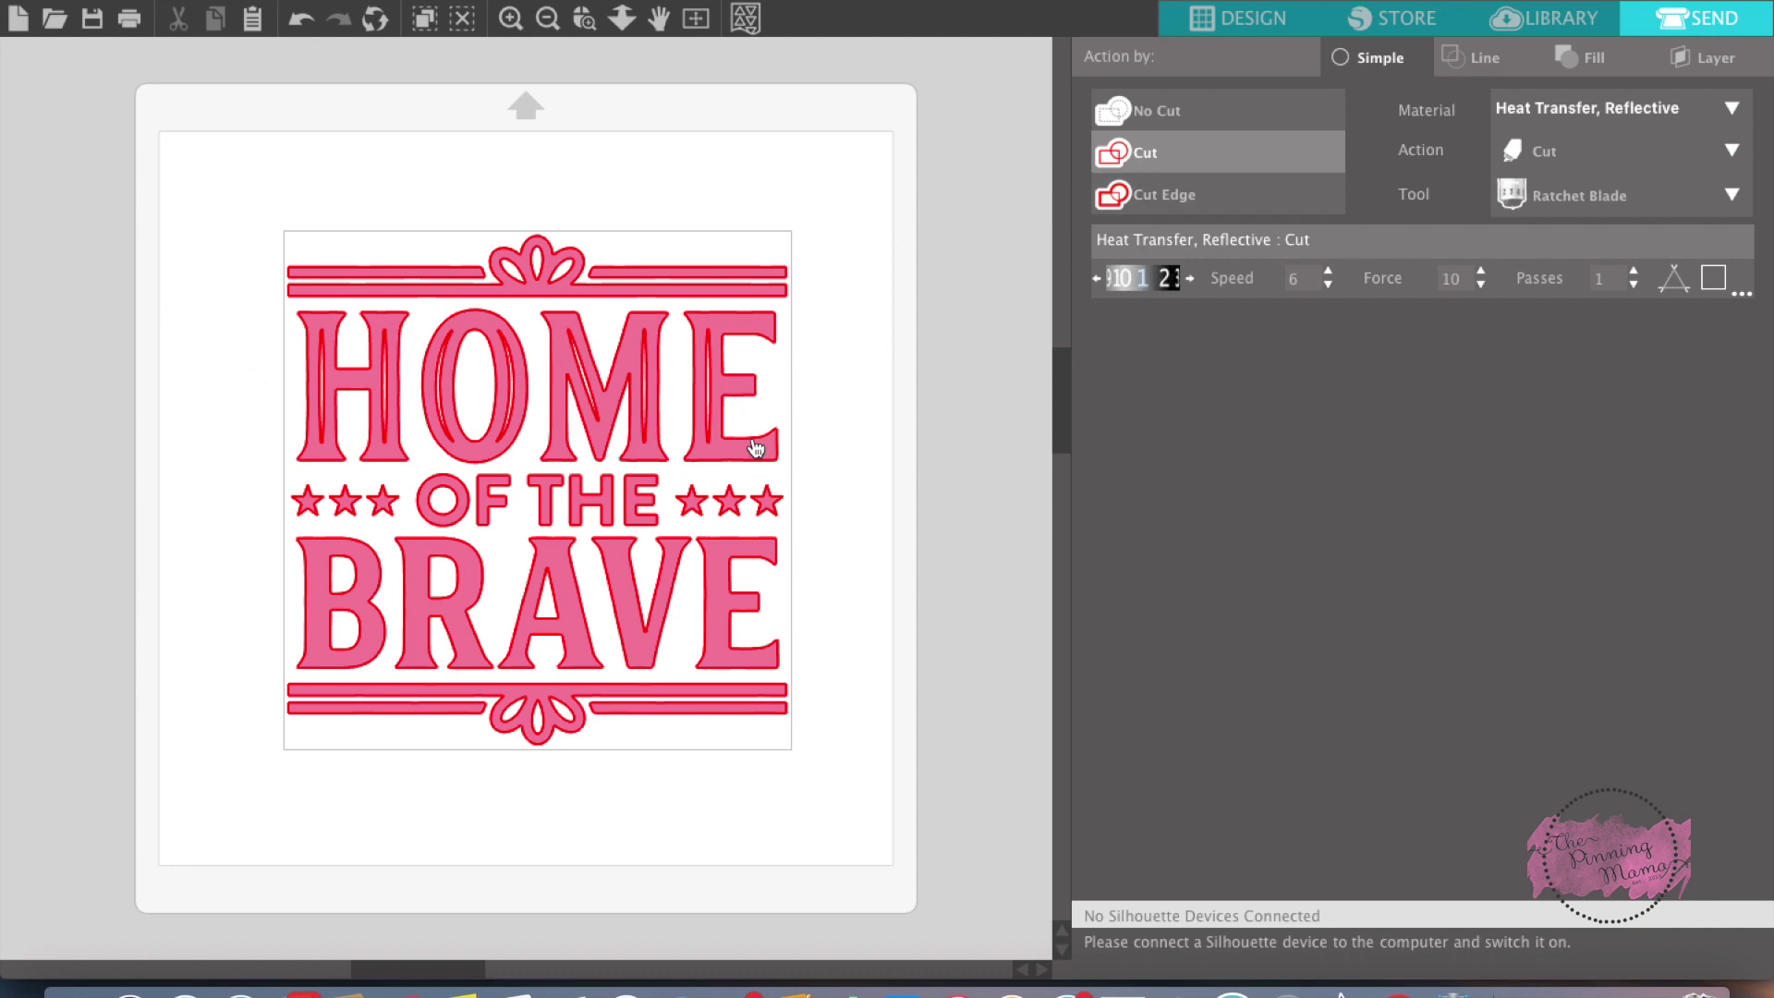
{"action": "left_click", "coordinate": [1259, 22]}
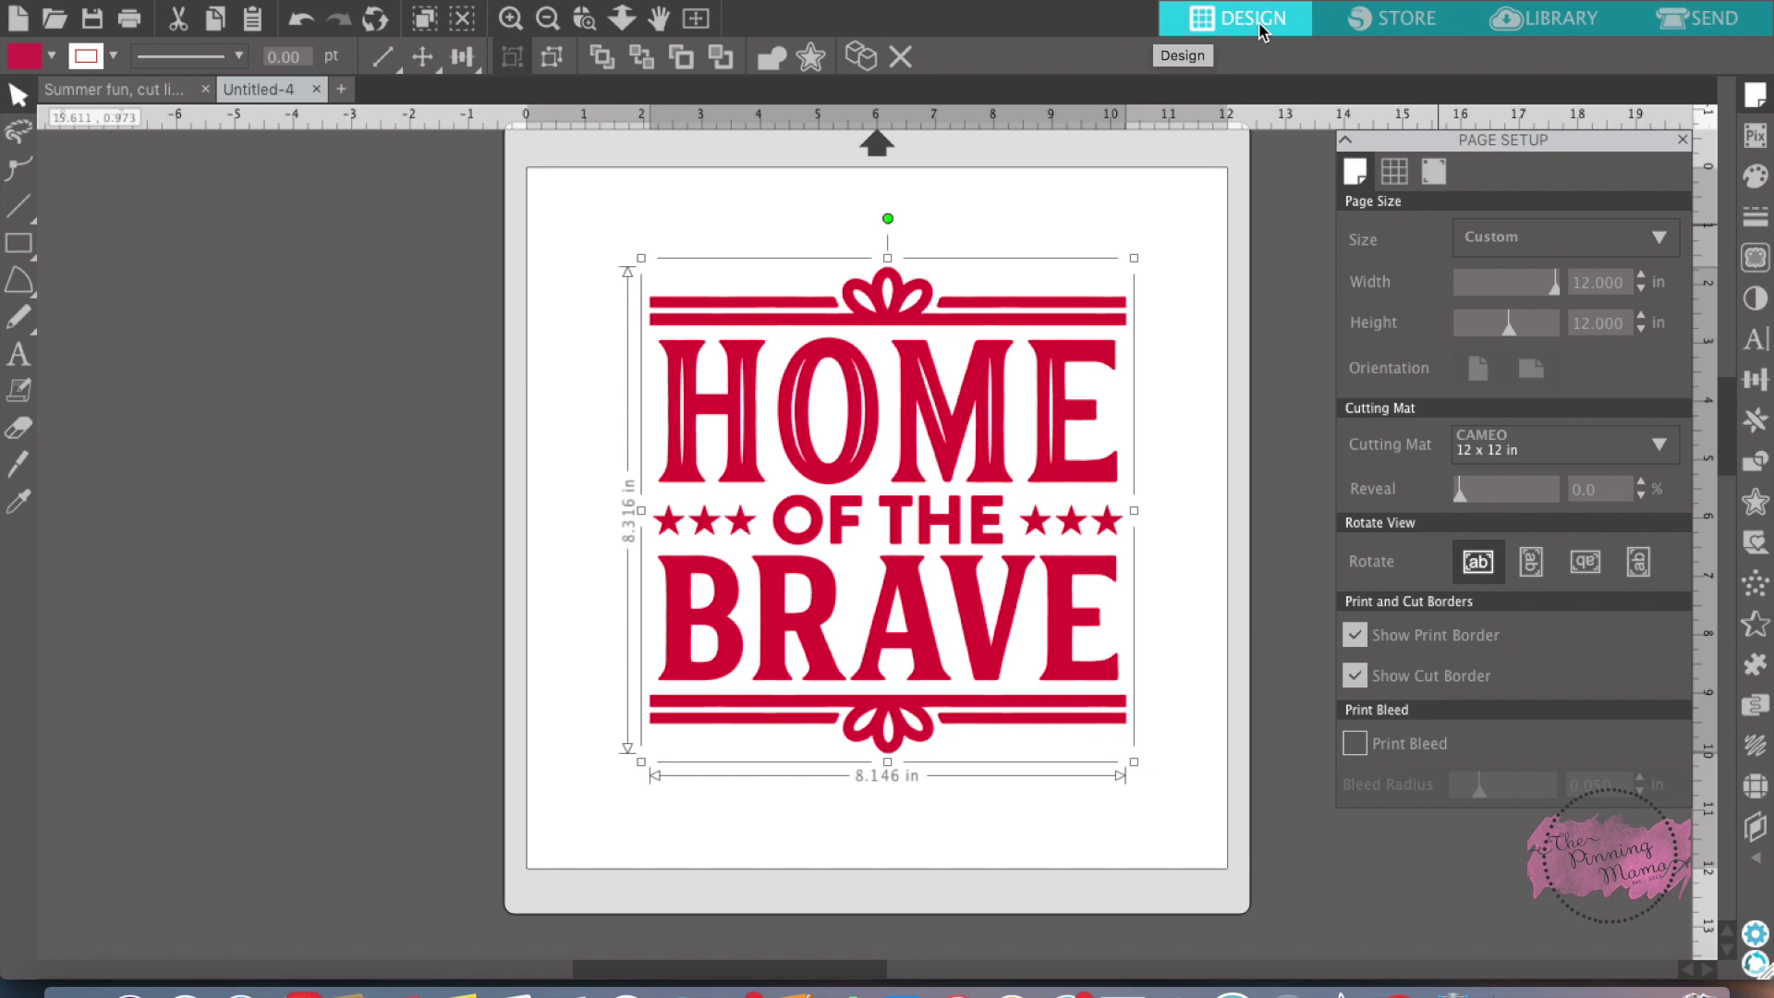
Switch to the Summer fun document and view its Send cut settings.
{"action": "left_click", "coordinate": [146, 90]}
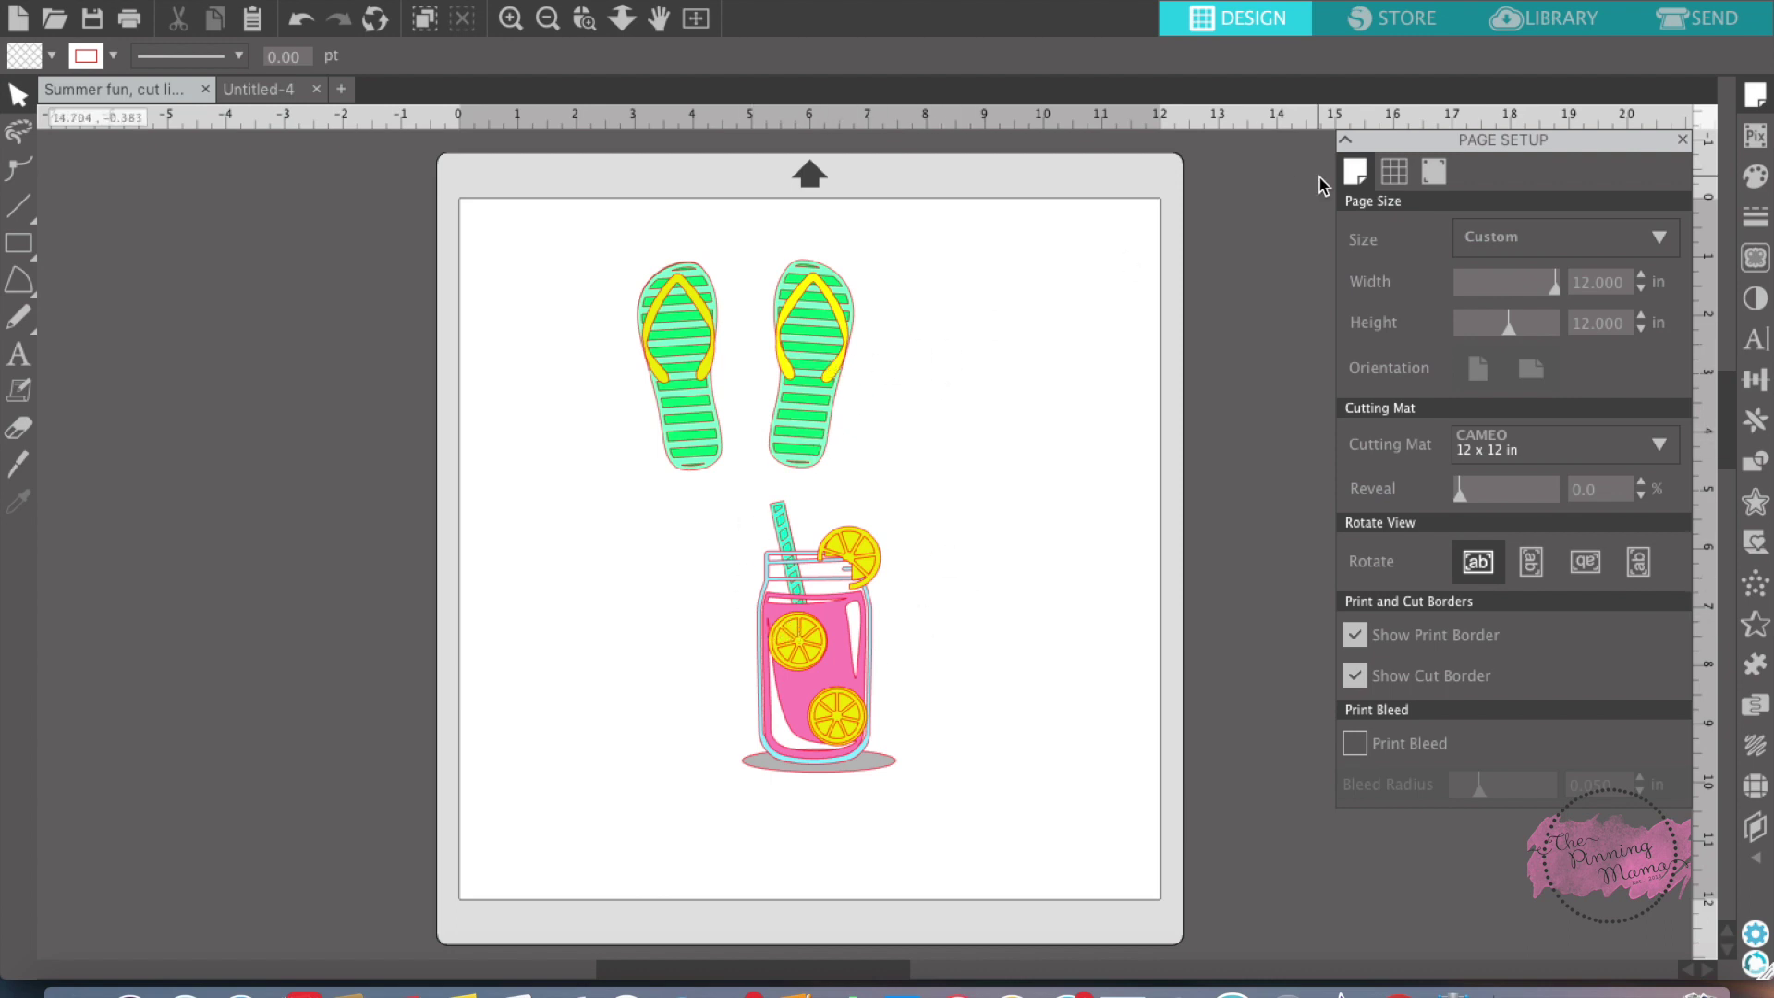
{"action": "left_click", "coordinate": [1667, 26]}
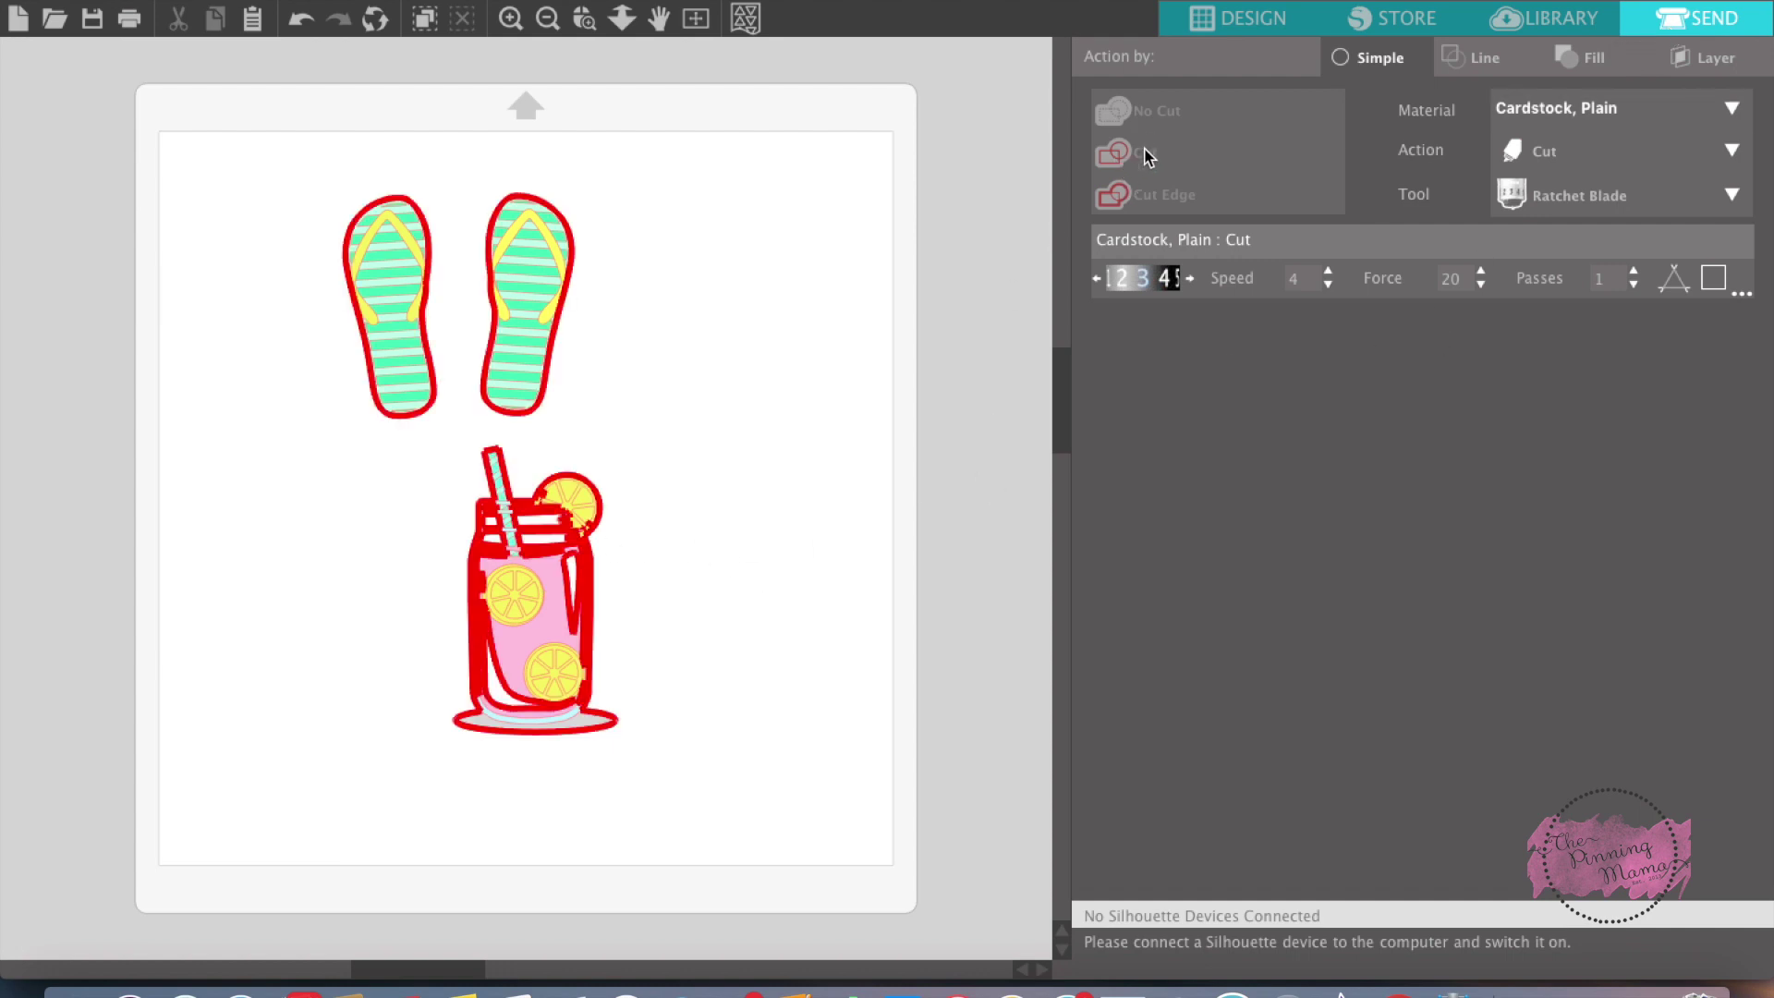
Give both flip-flops and the lemonade jar the Cut Edge action, then deselect them.
{"action": "left_click", "coordinate": [539, 335]}
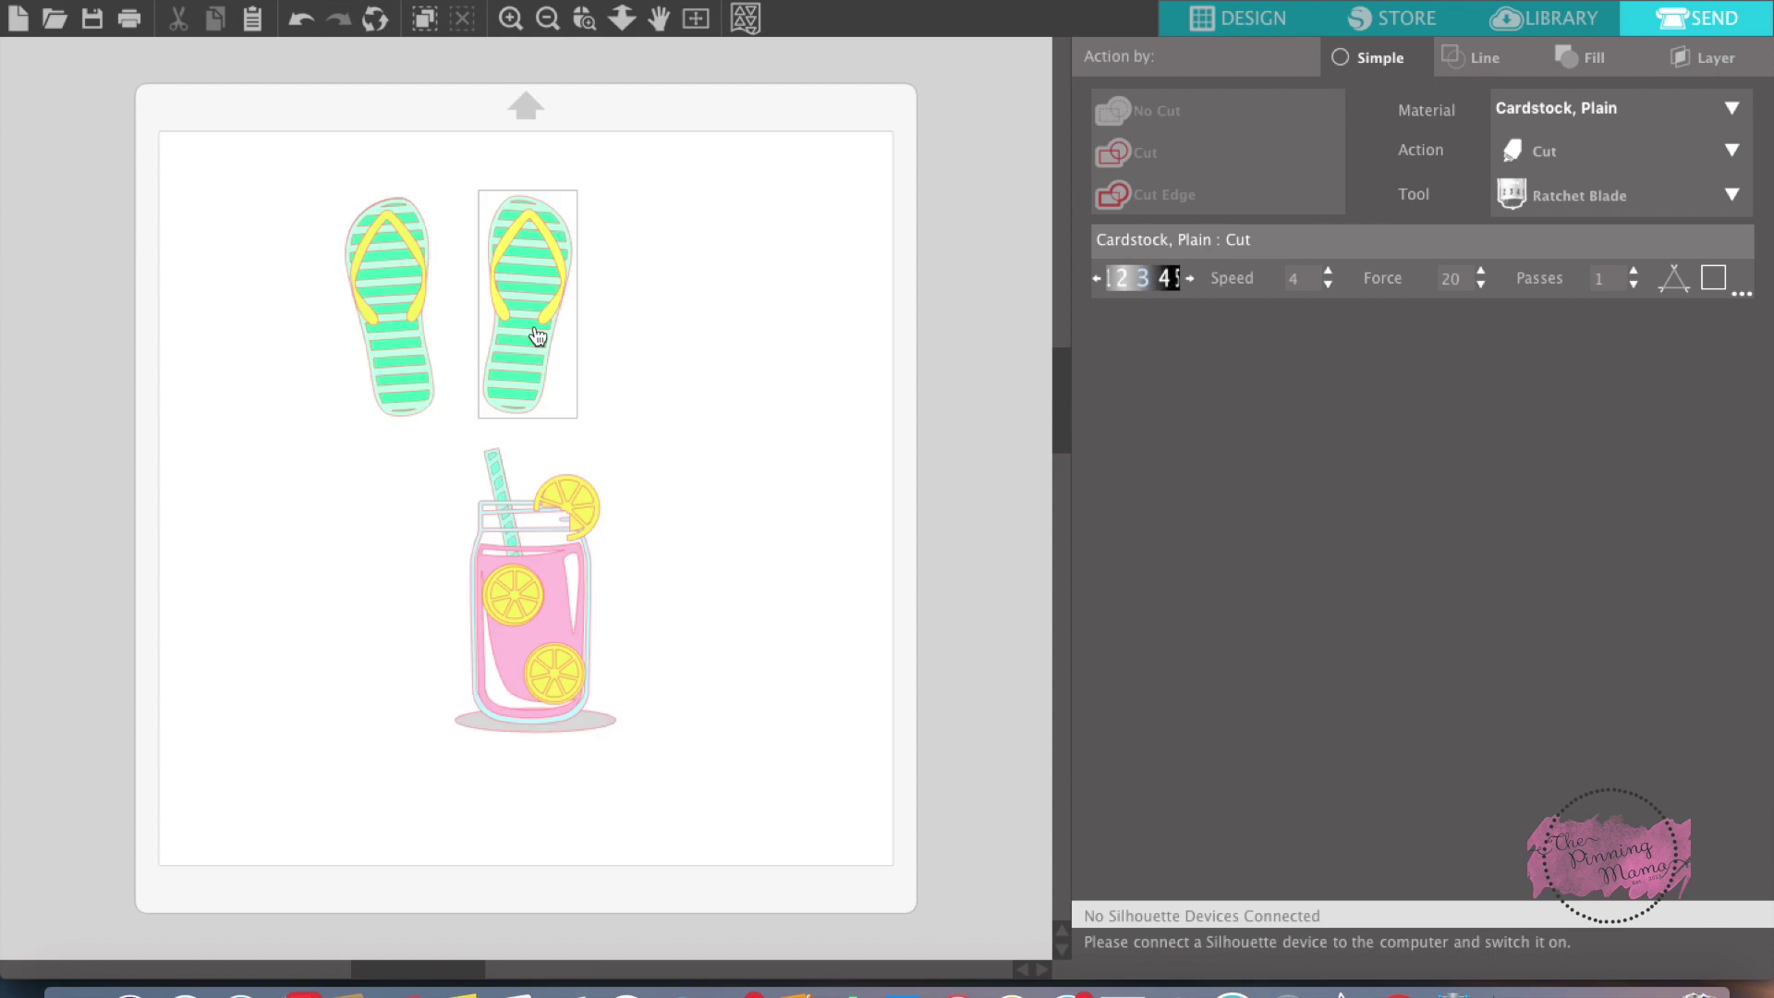
{"action": "left_click", "coordinate": [431, 301]}
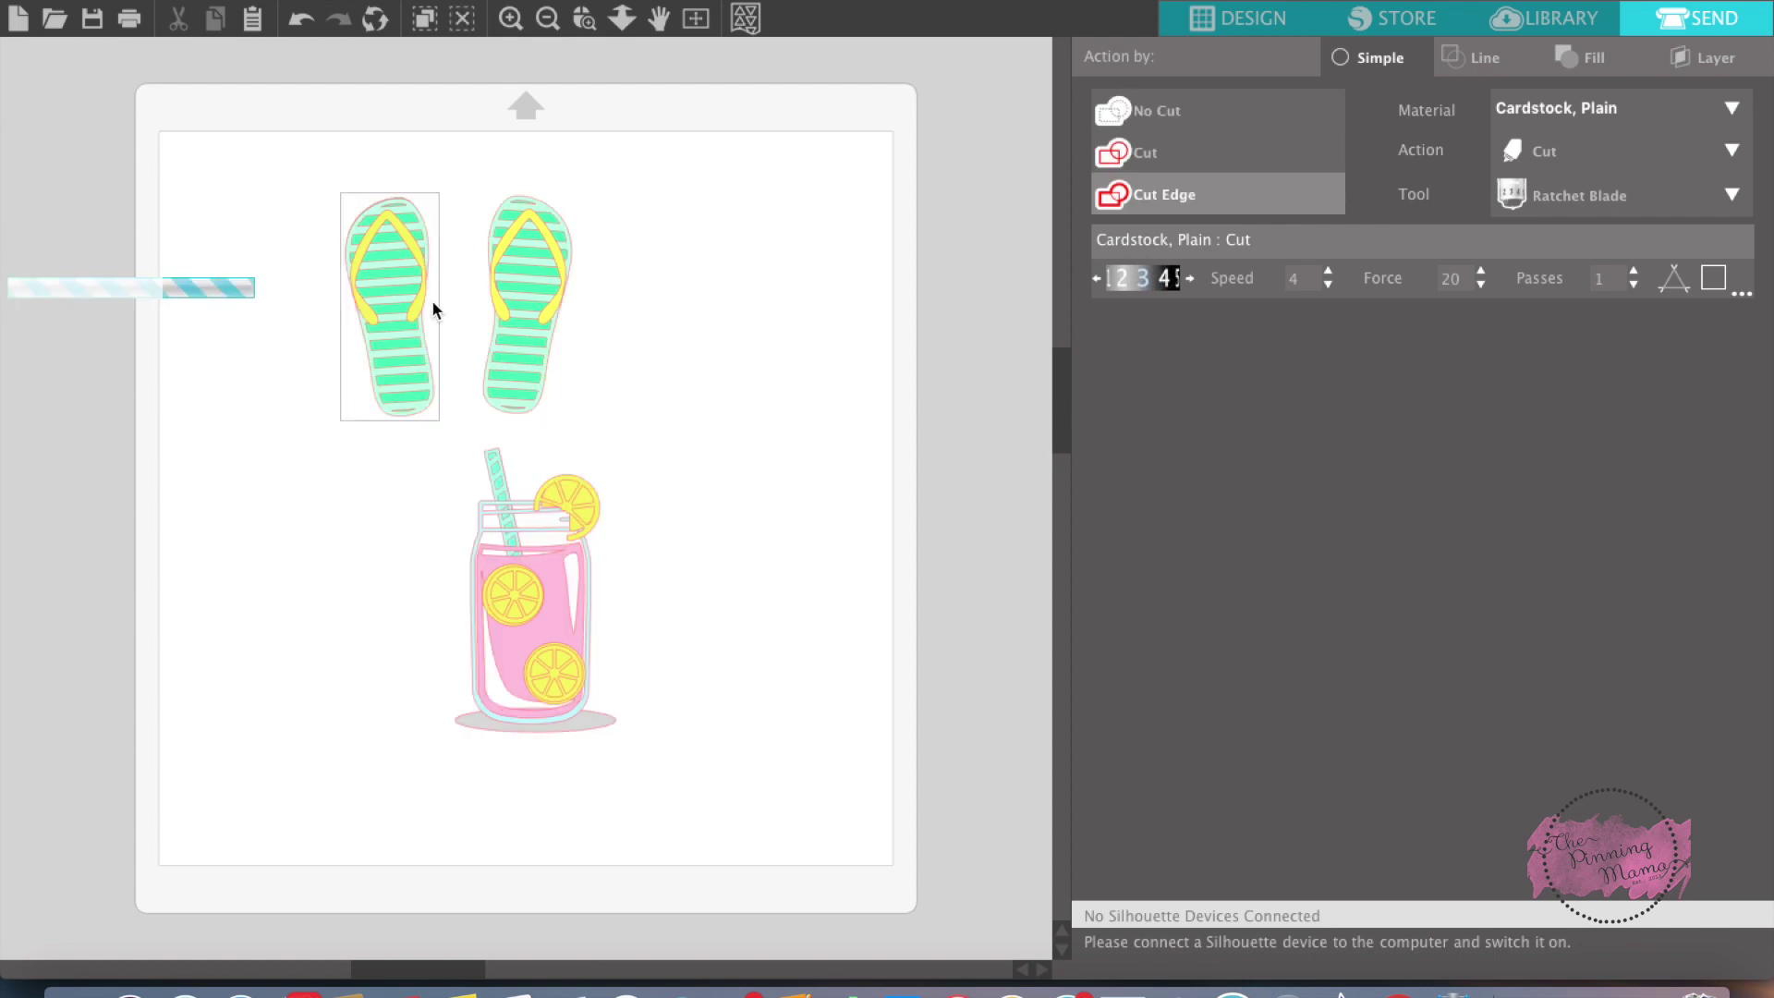
{"action": "left_click", "coordinate": [560, 276], "text": "shift"}
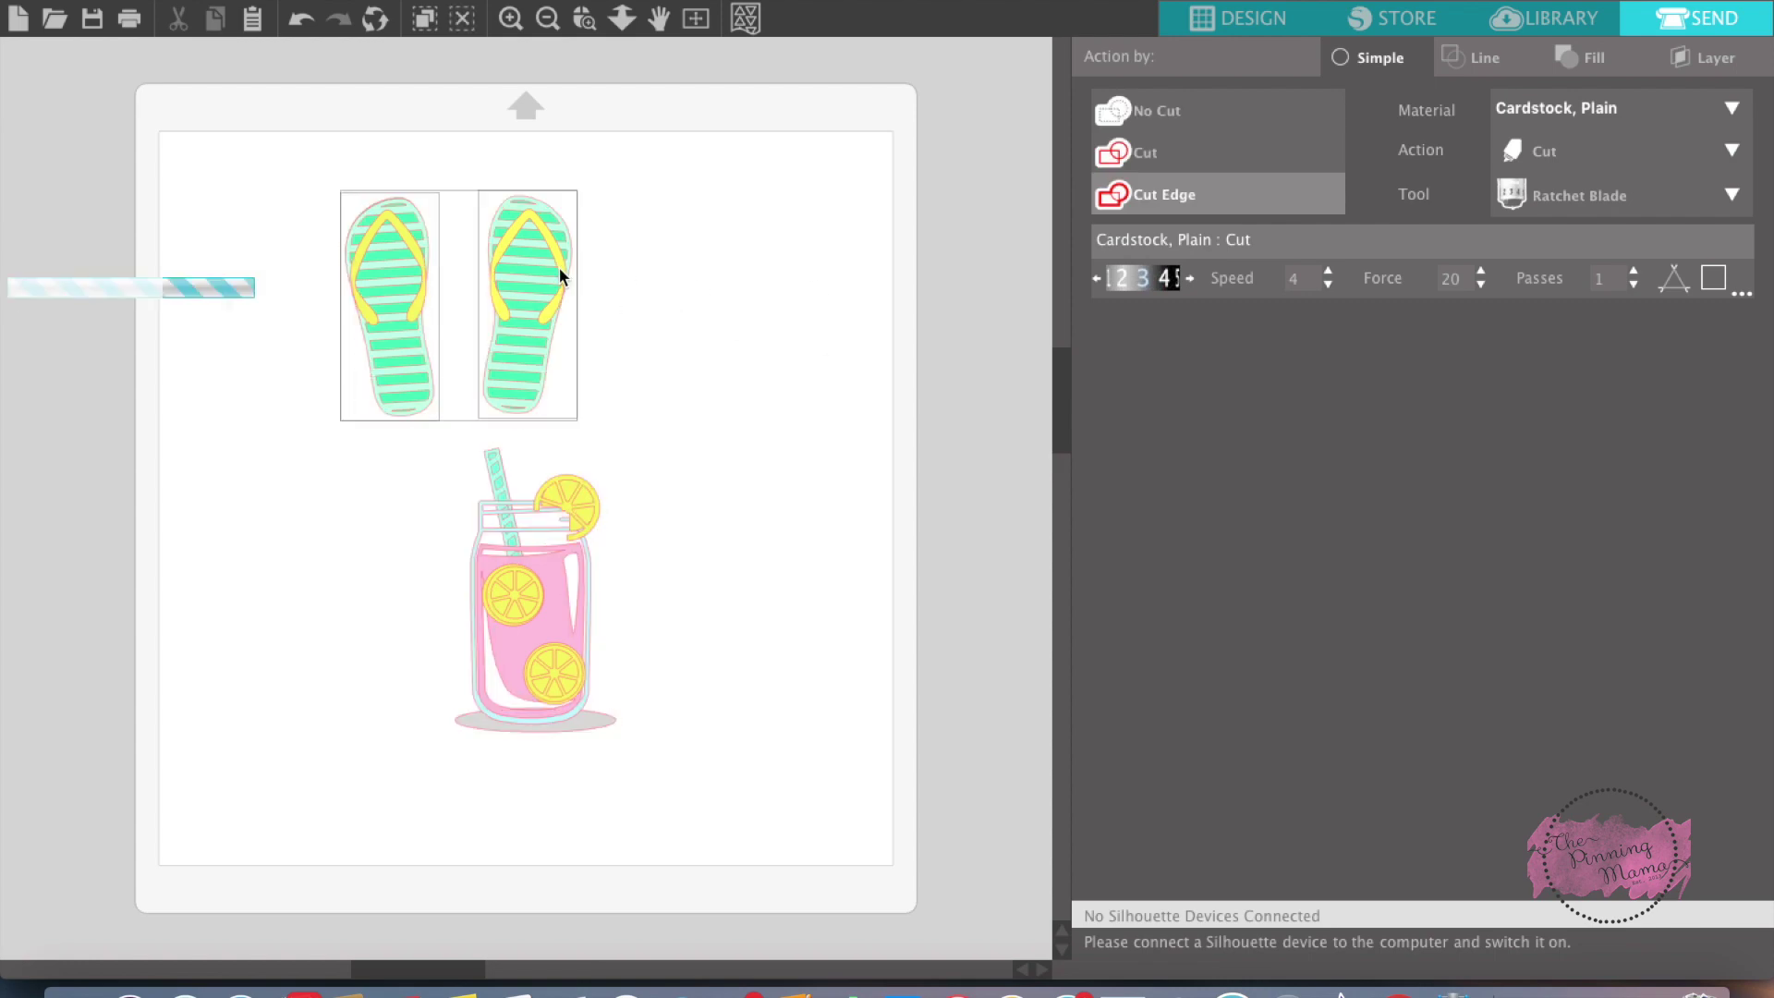
{"action": "left_click", "coordinate": [567, 630], "text": "shift"}
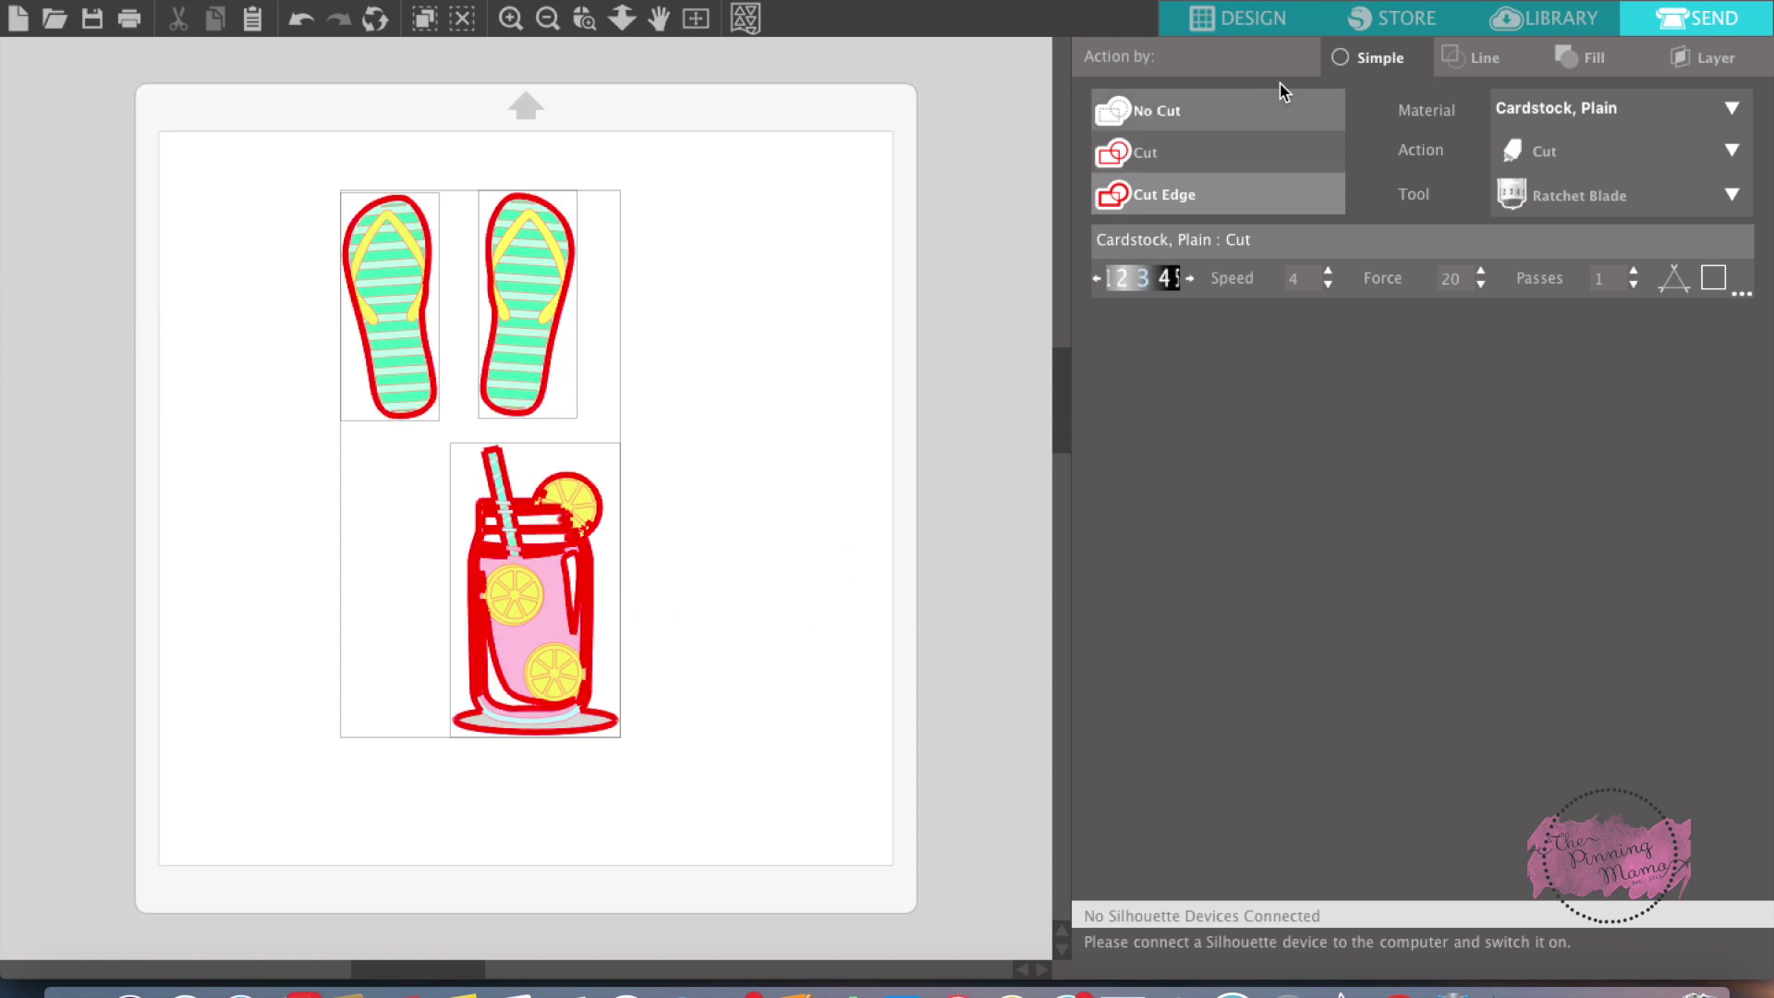
{"action": "left_click", "coordinate": [1188, 202]}
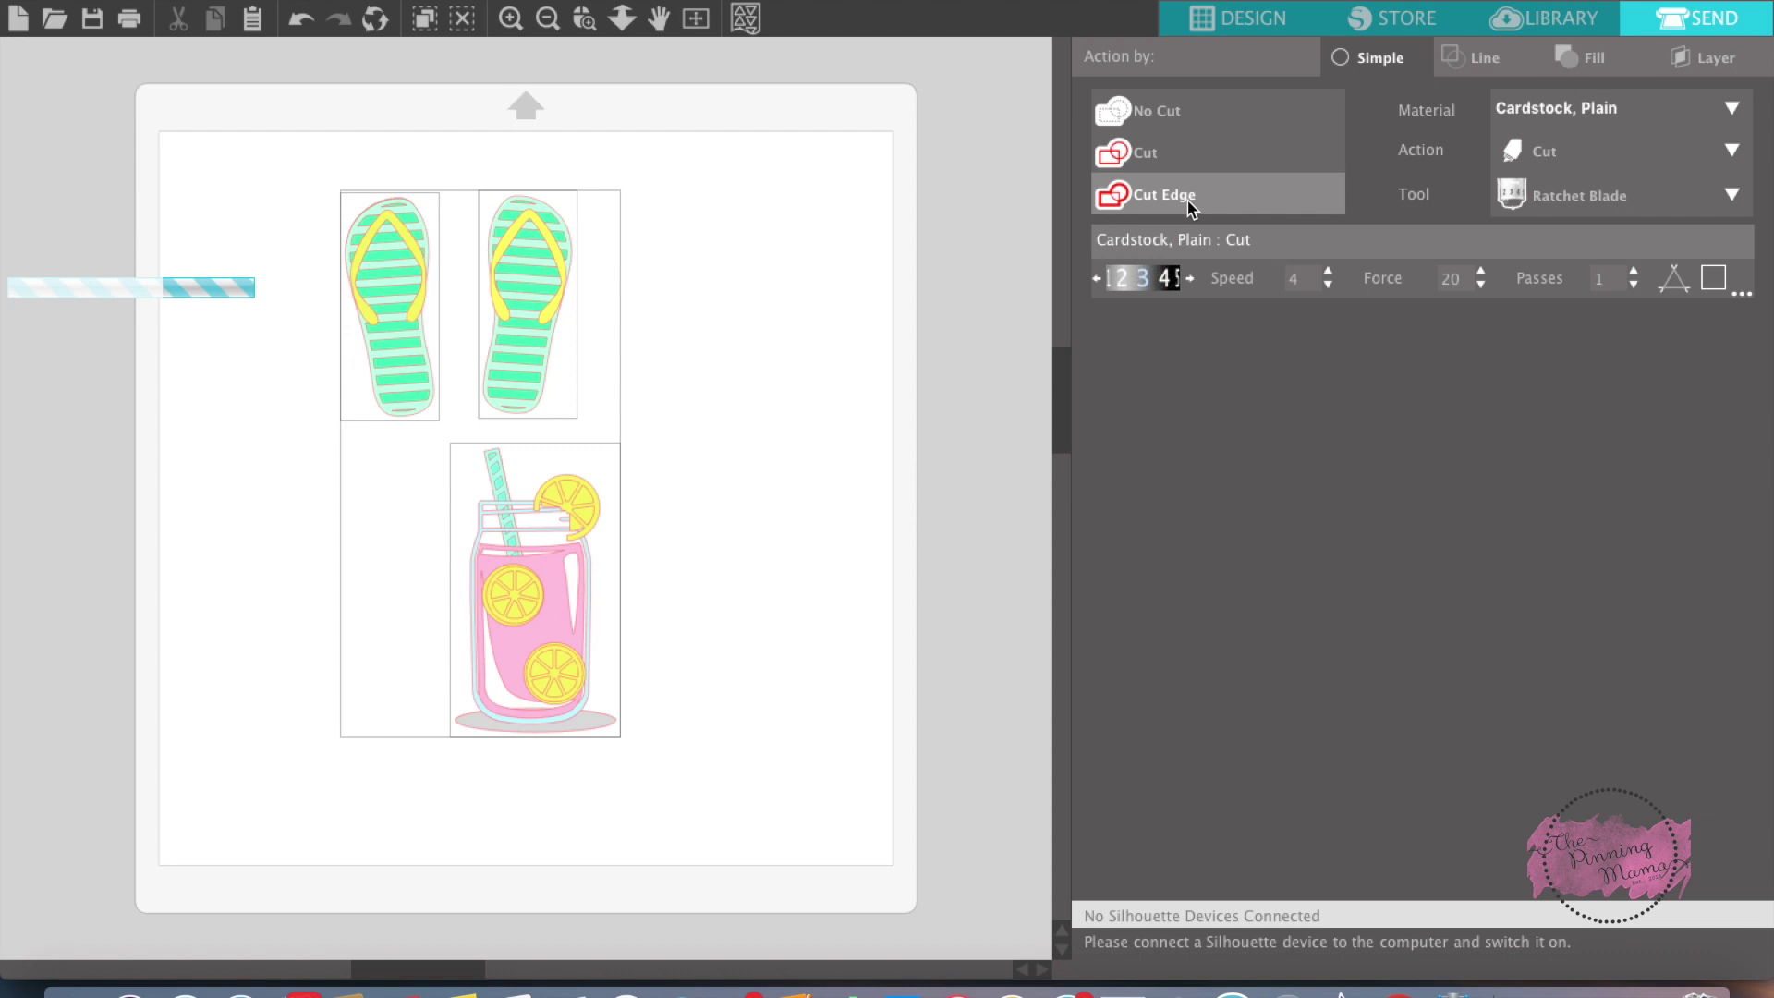
{"action": "left_click", "coordinate": [1189, 206]}
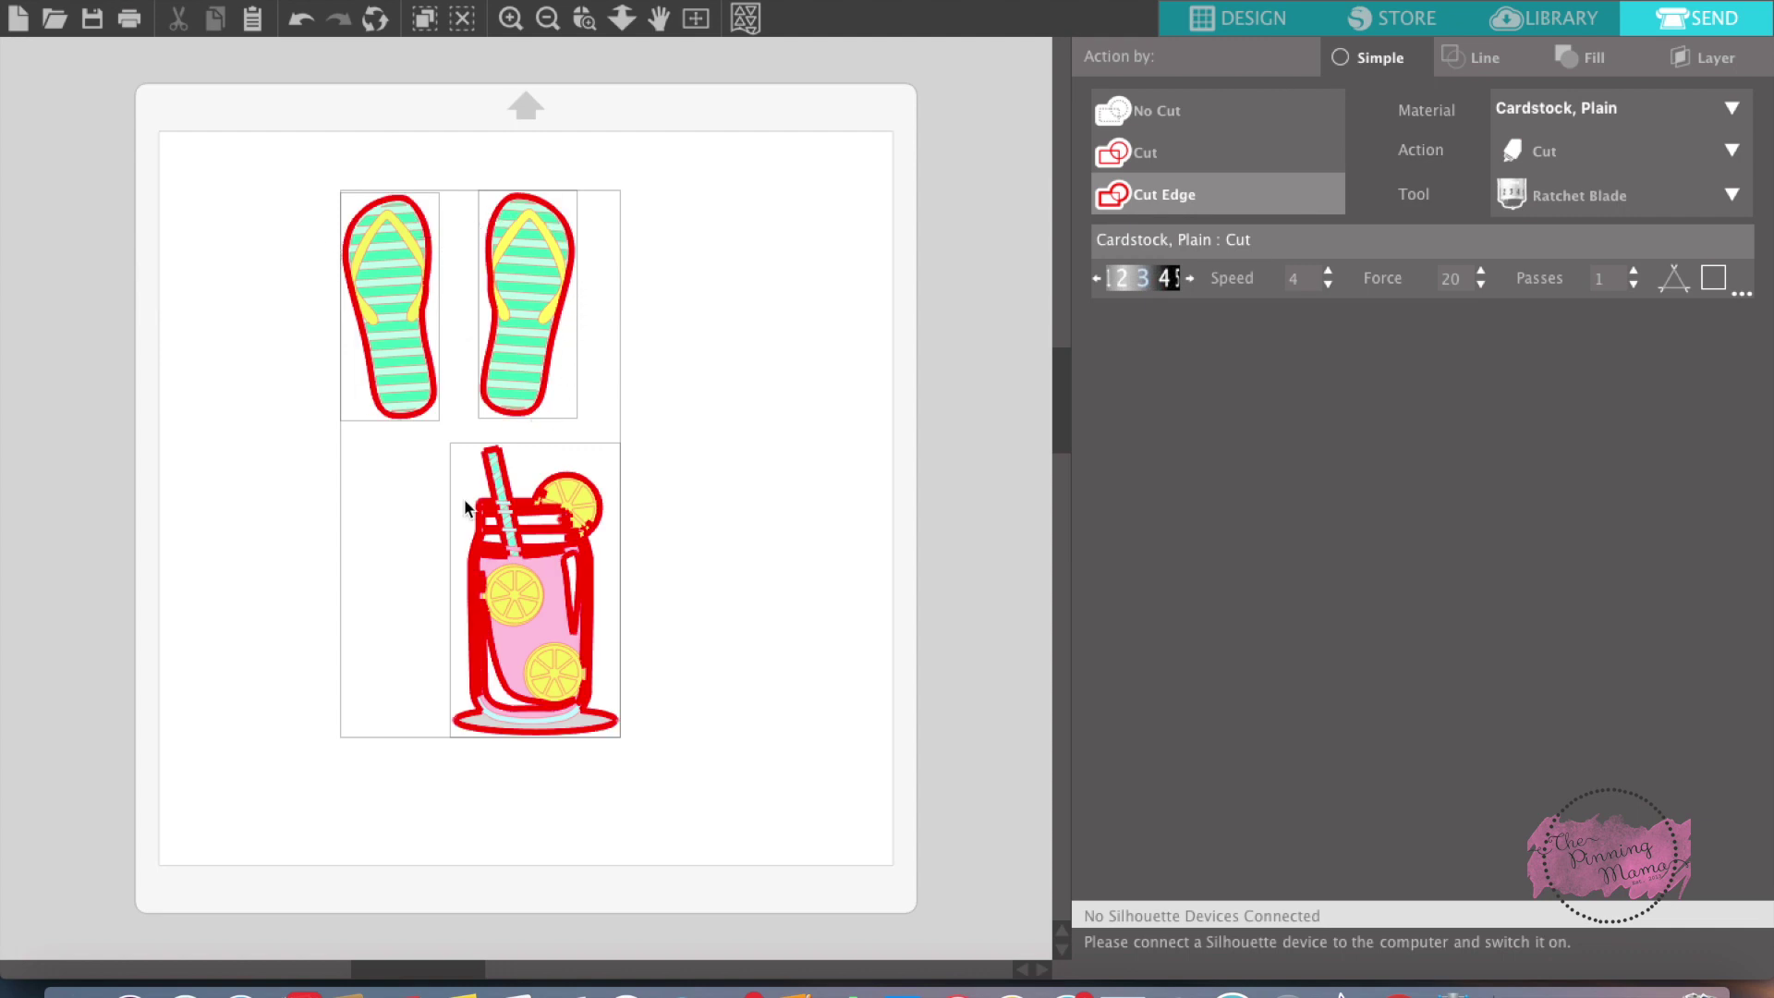
{"action": "left_click", "coordinate": [644, 617]}
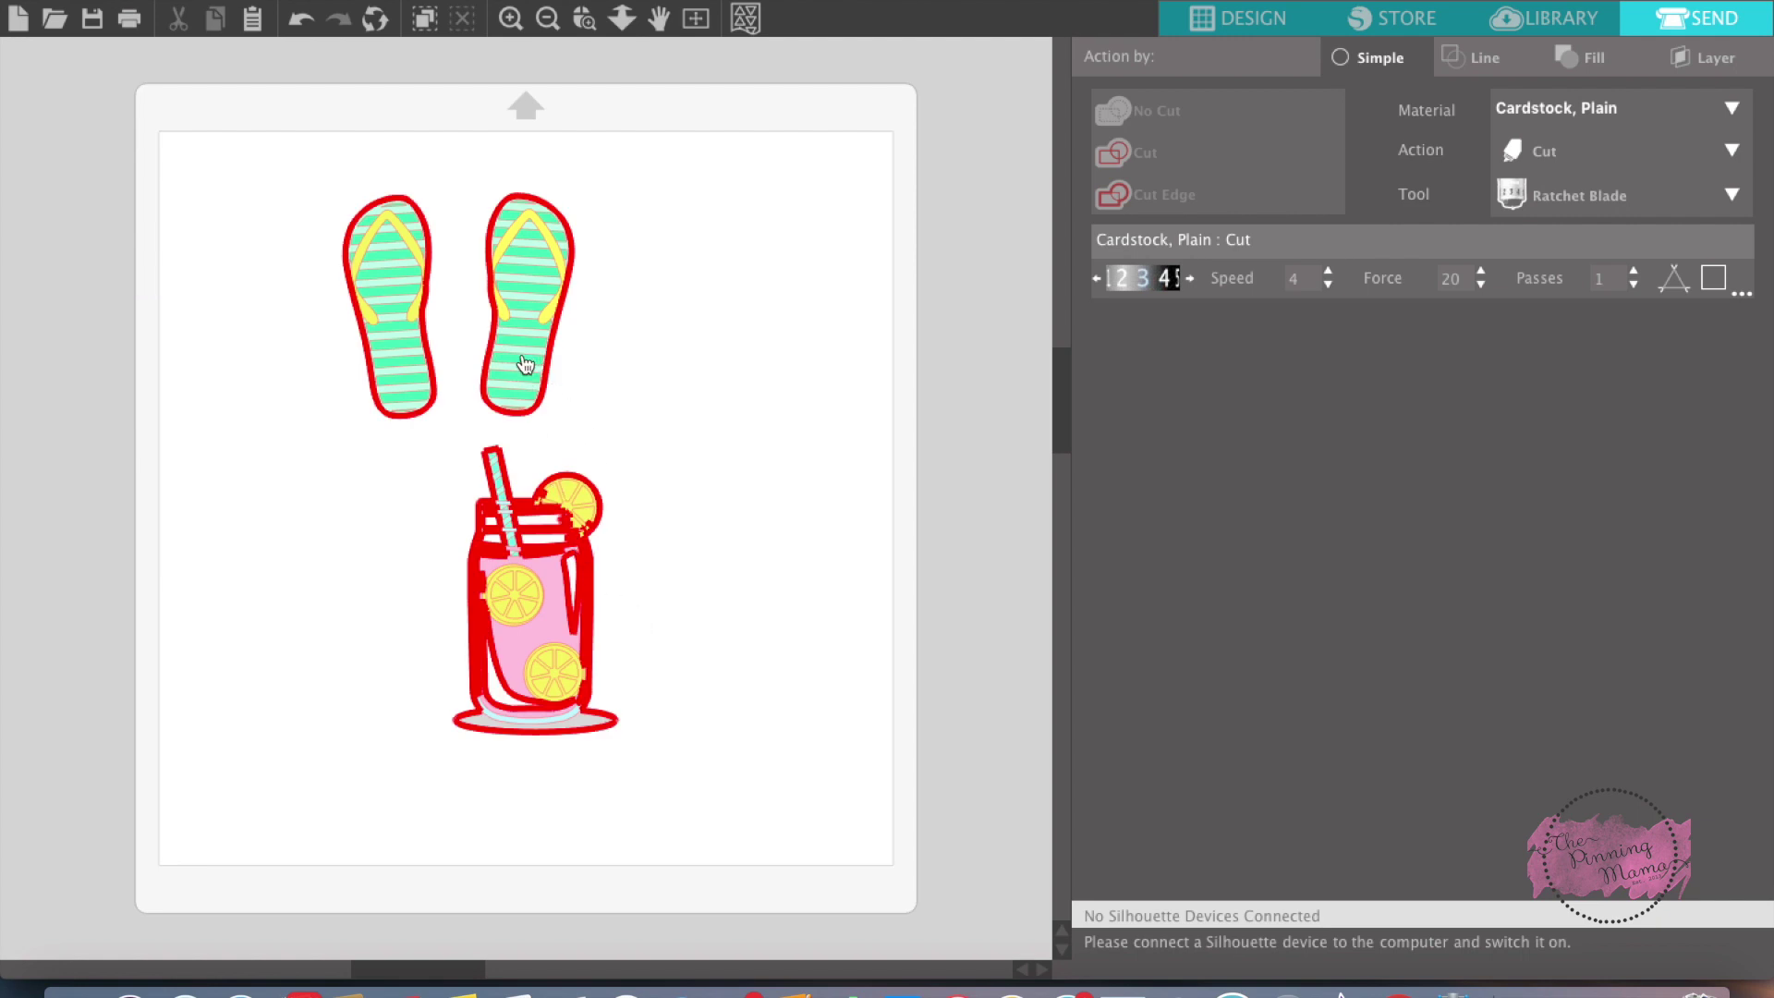
{"action": "left_click", "coordinate": [578, 552]}
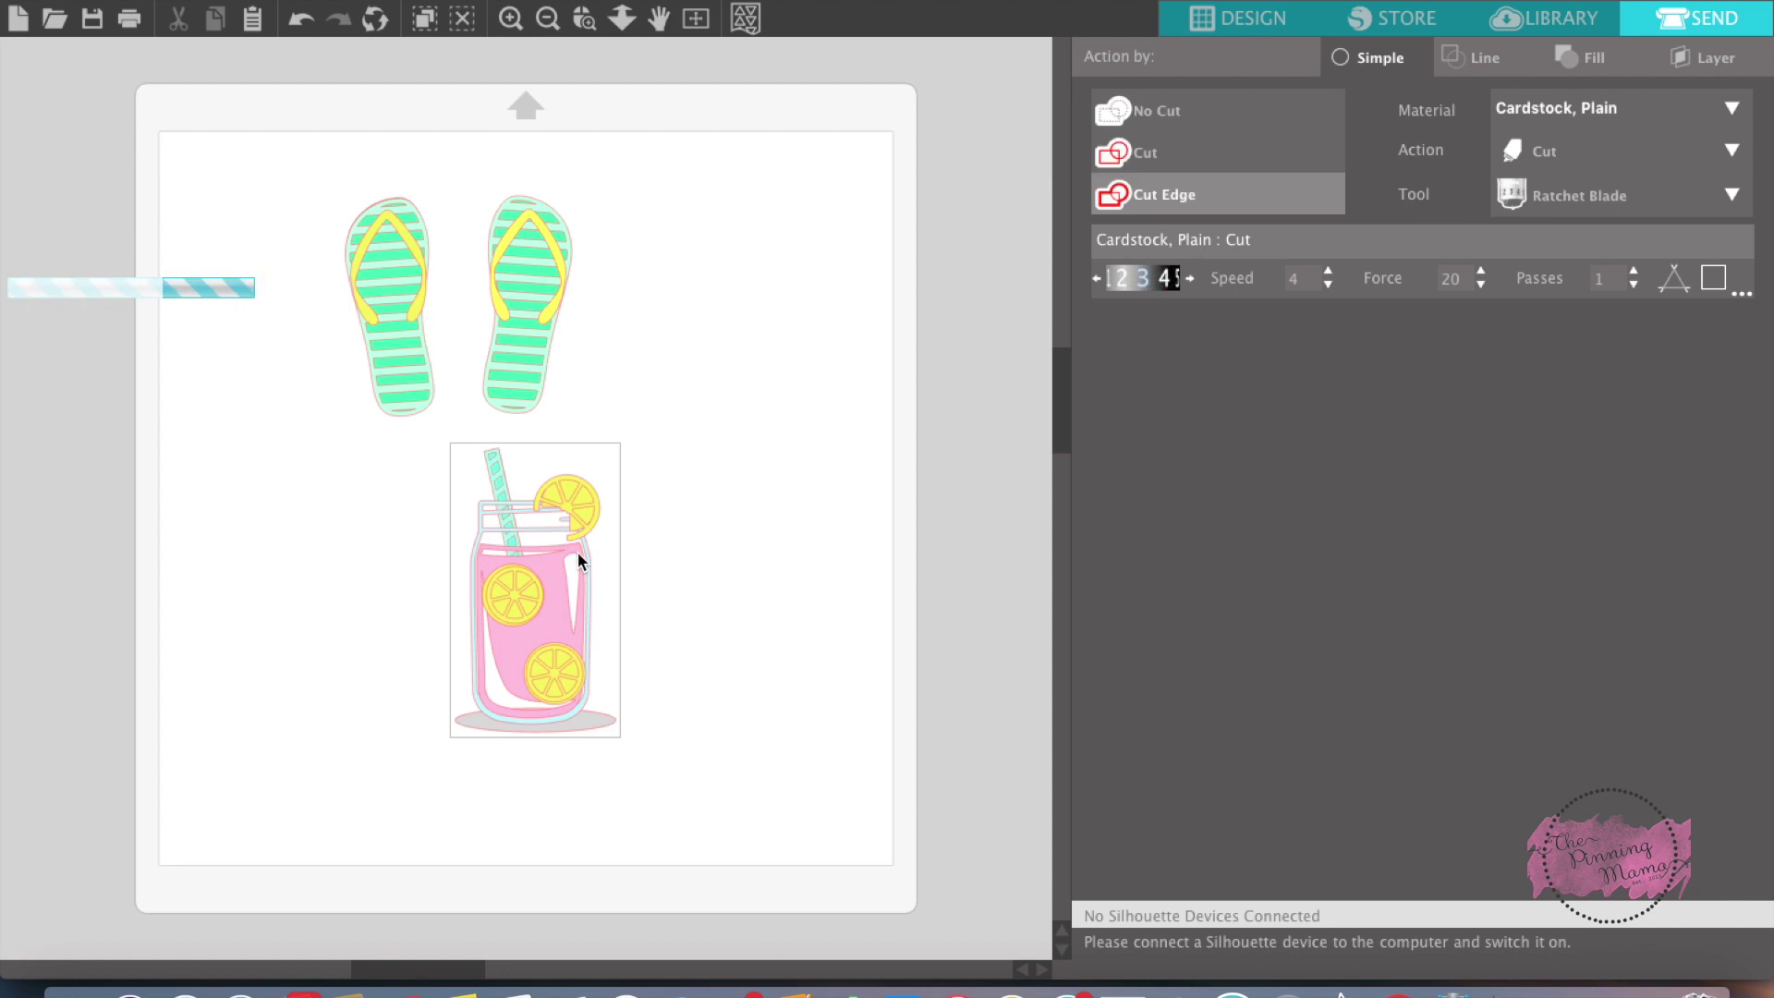
{"action": "left_click", "coordinate": [663, 552]}
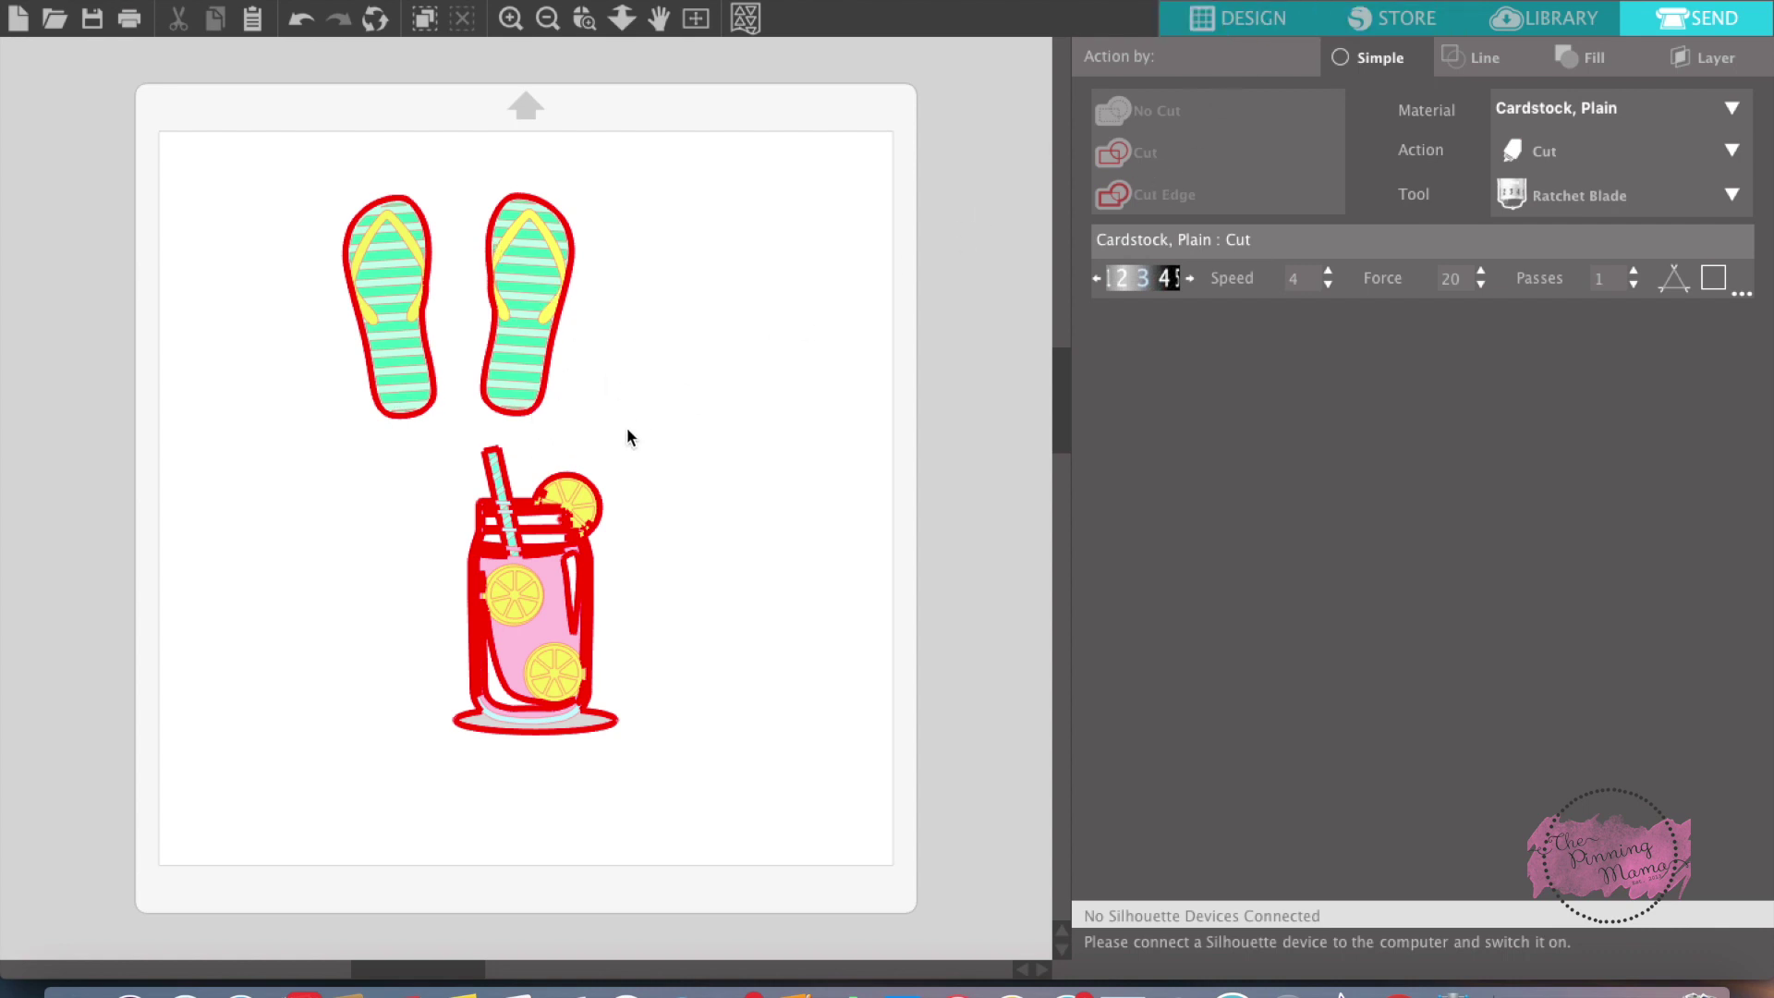
{"action": "left_click", "coordinate": [526, 393]}
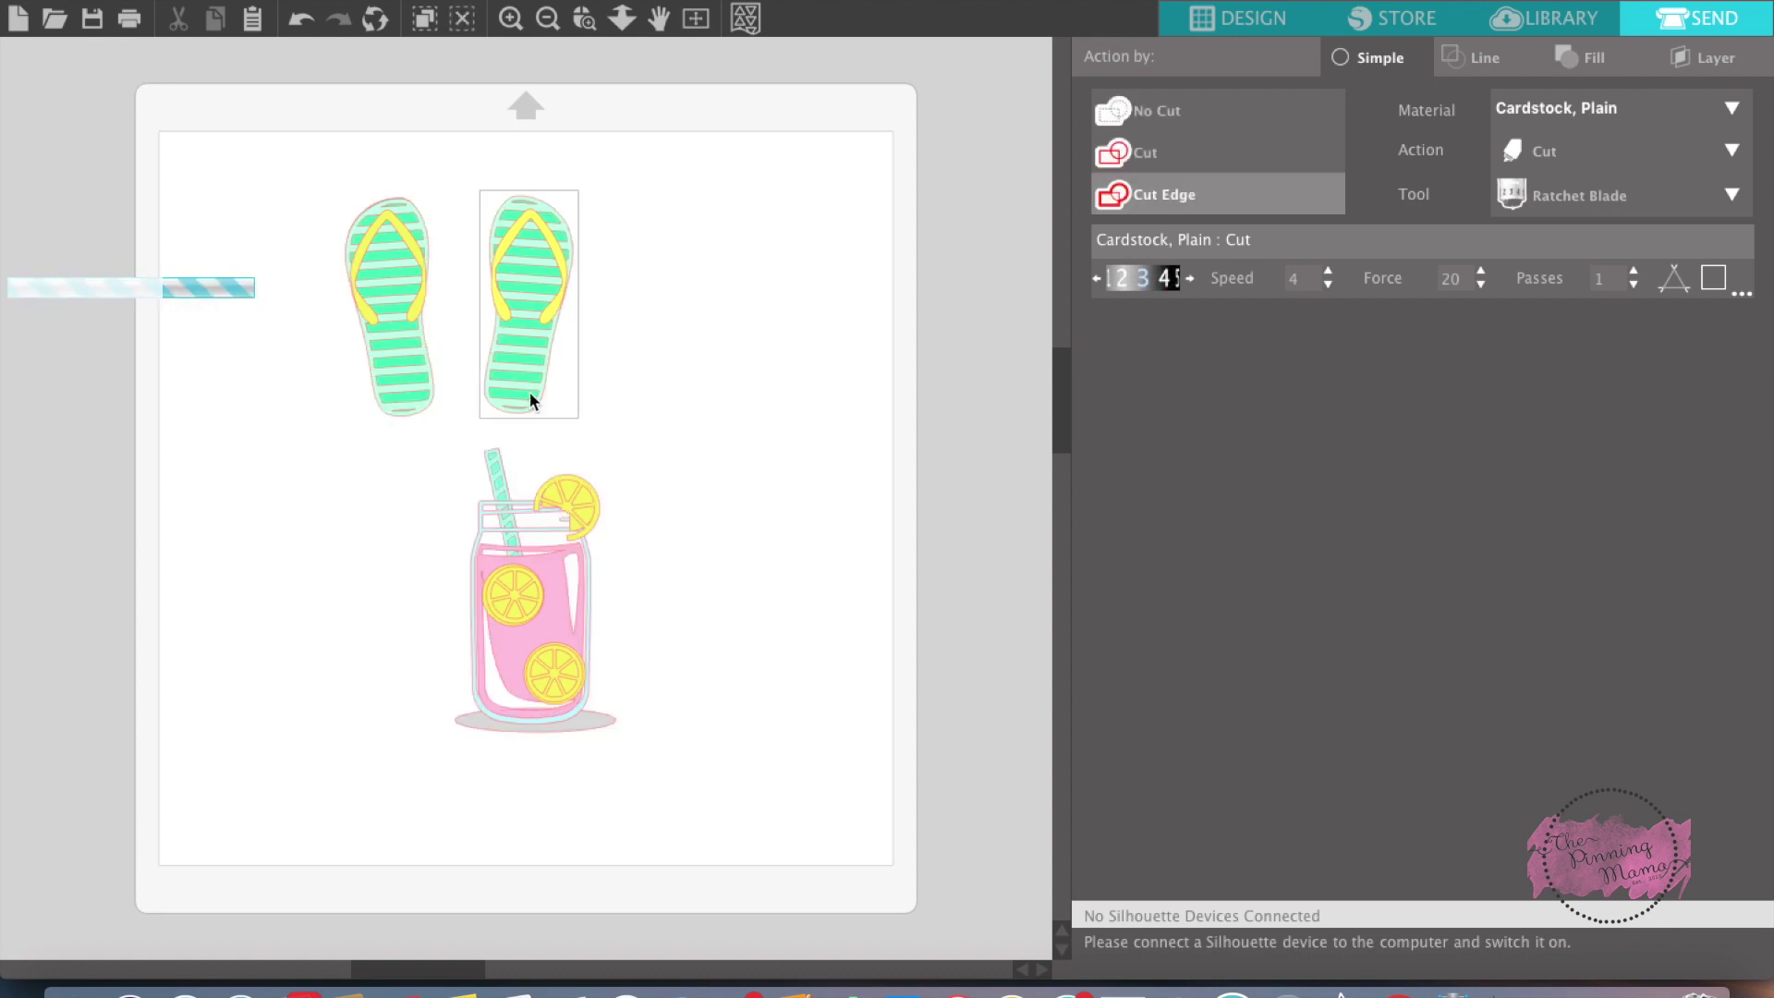
{"action": "left_click", "coordinate": [1157, 169]}
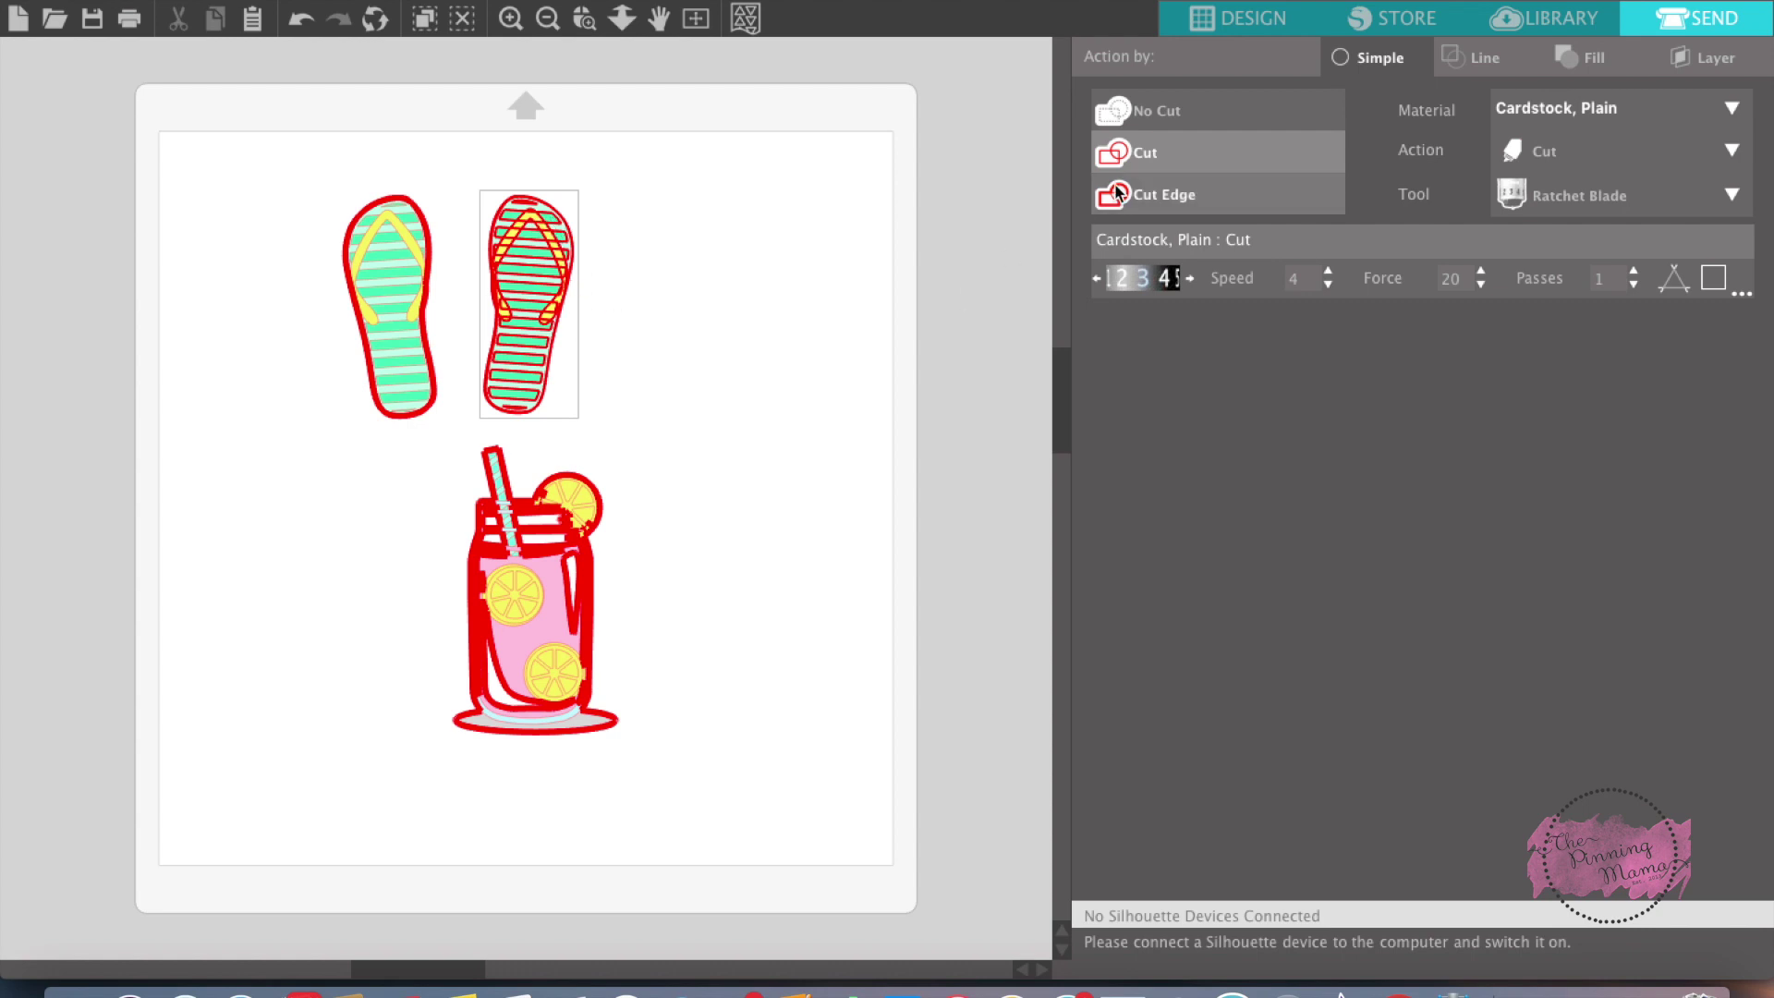
{"action": "left_click", "coordinate": [1160, 194]}
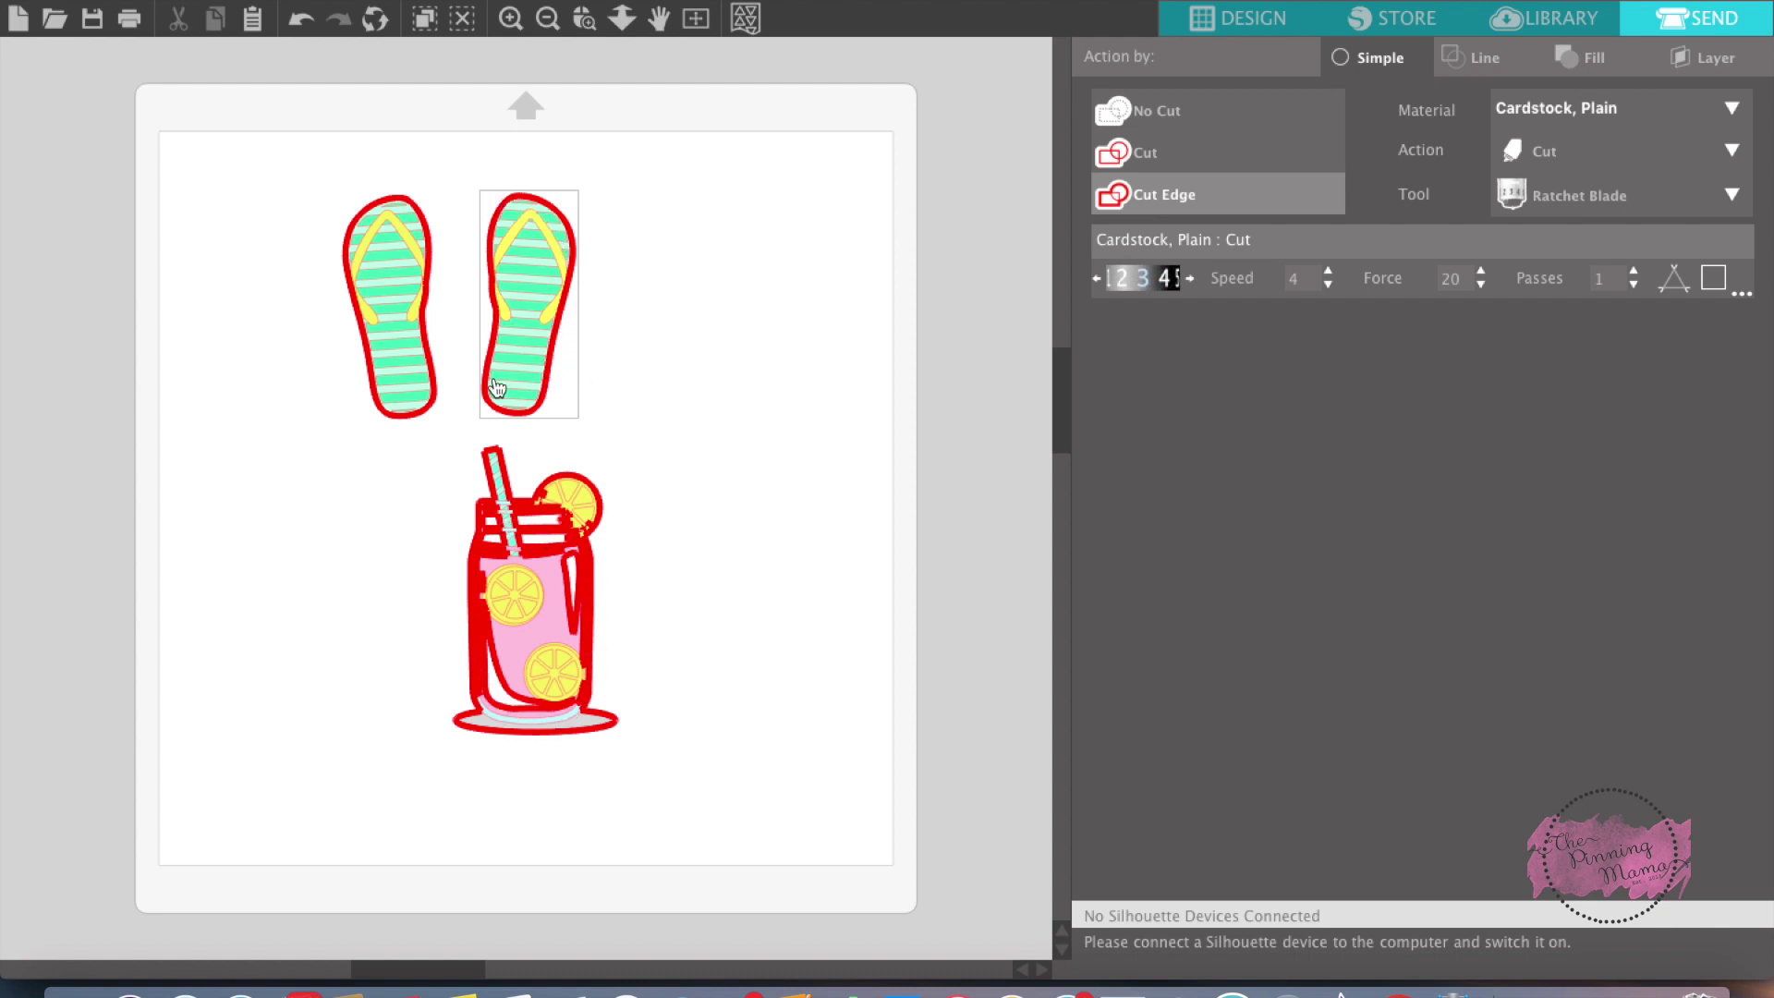
{"action": "left_click", "coordinate": [430, 354]}
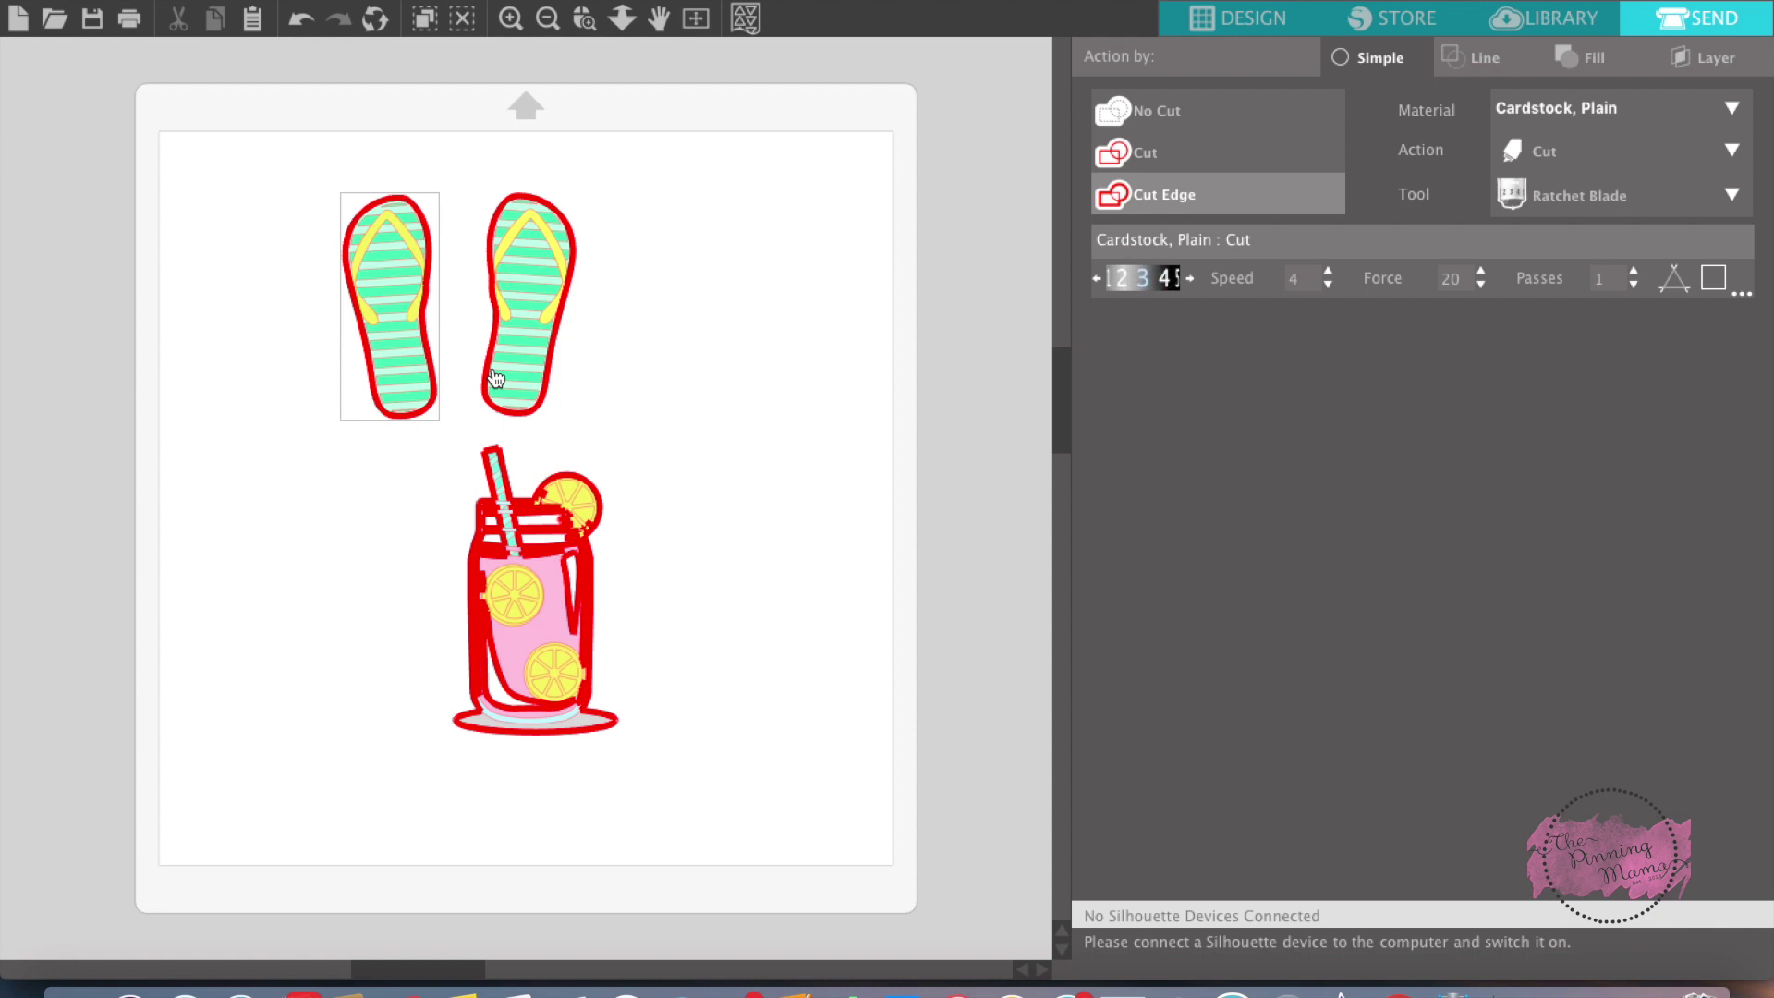
{"action": "left_click", "coordinate": [1209, 34]}
Turn off Show Print Border in Page Setup, leaving only the cut border visible.
{"action": "left_click", "coordinate": [476, 562]}
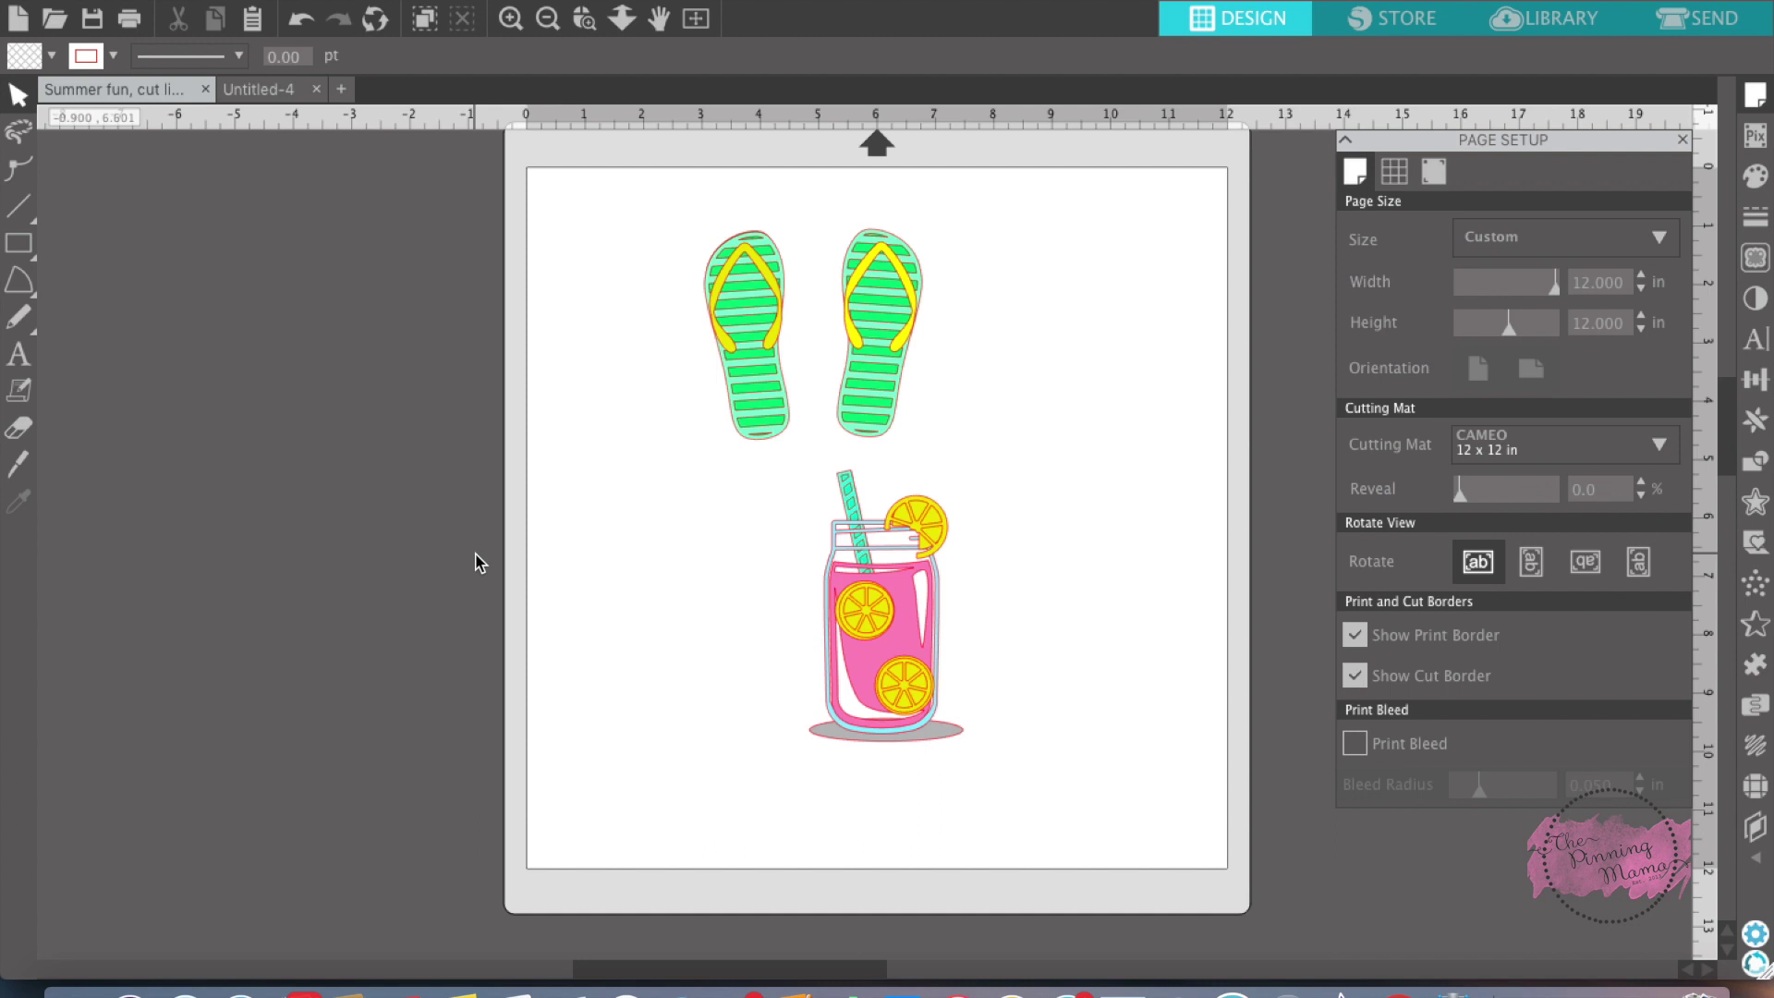
{"action": "left_click", "coordinate": [1354, 634]}
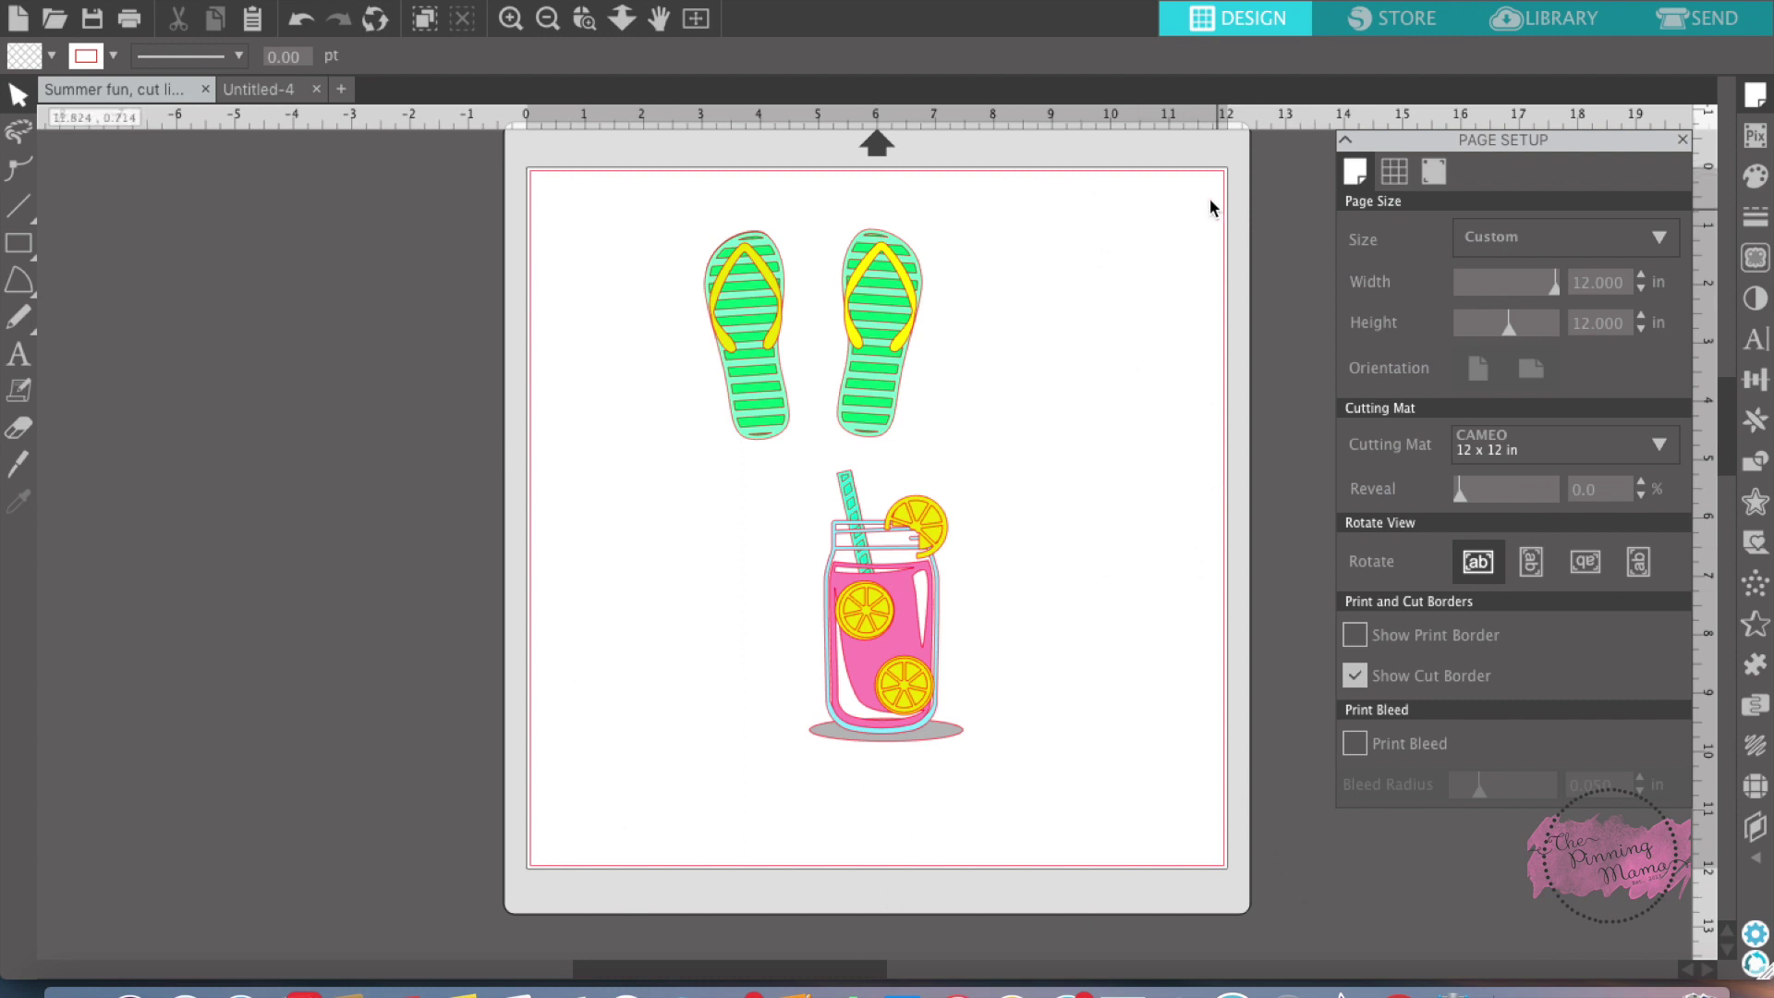
{"action": "mouse_move", "coordinate": [874, 337]}
{"action": "left_mouse_down"}
{"action": "mouse_move", "coordinate": [1215, 360]}
{"action": "mouse_move", "coordinate": [903, 345]}
{"action": "left_mouse_up"}
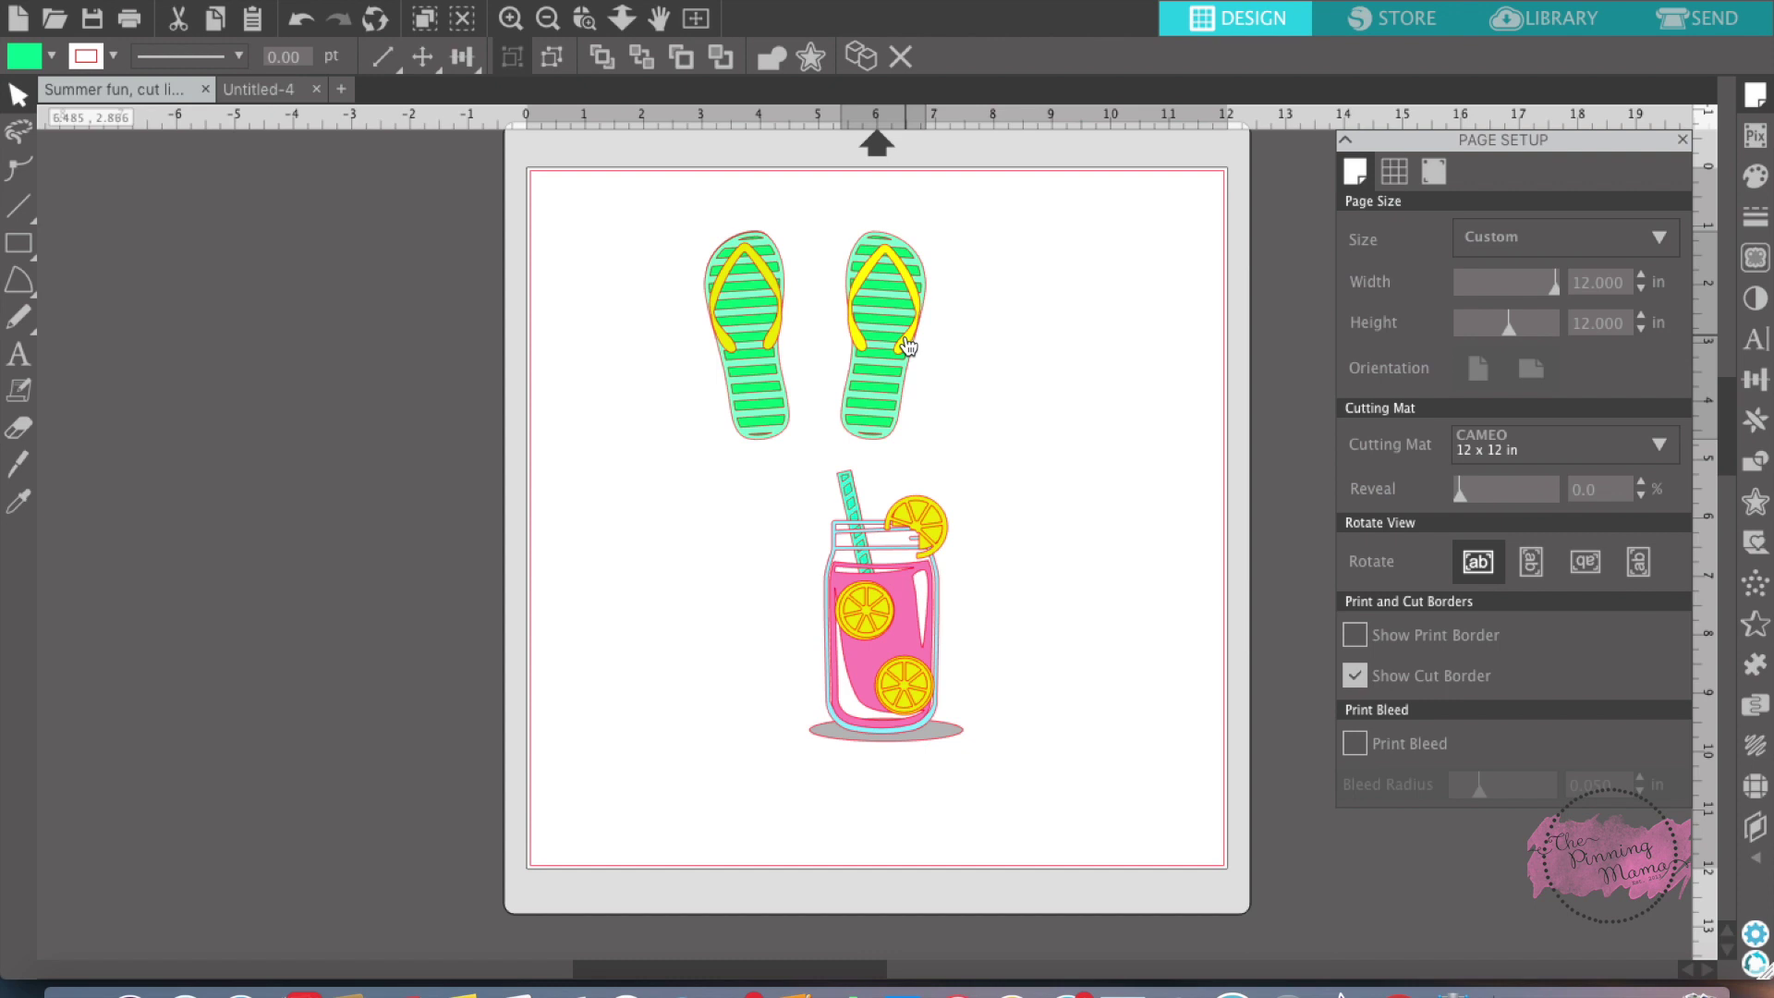
{"action": "key", "text": "Escape"}
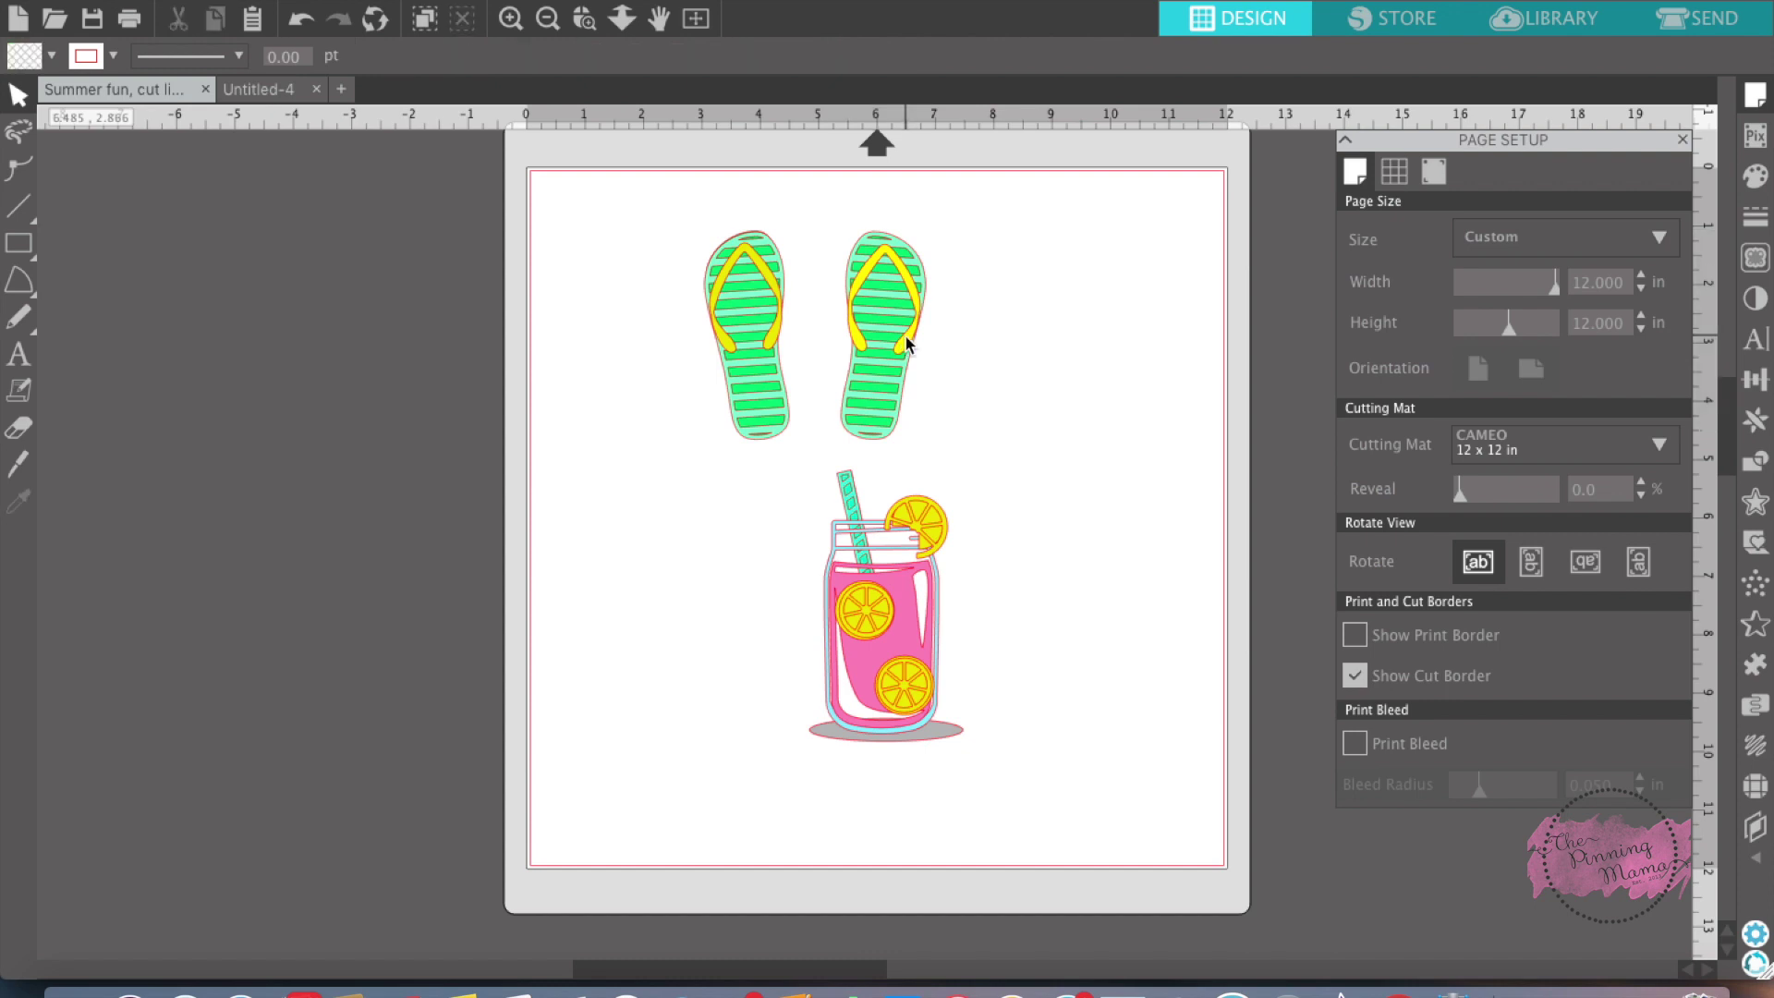